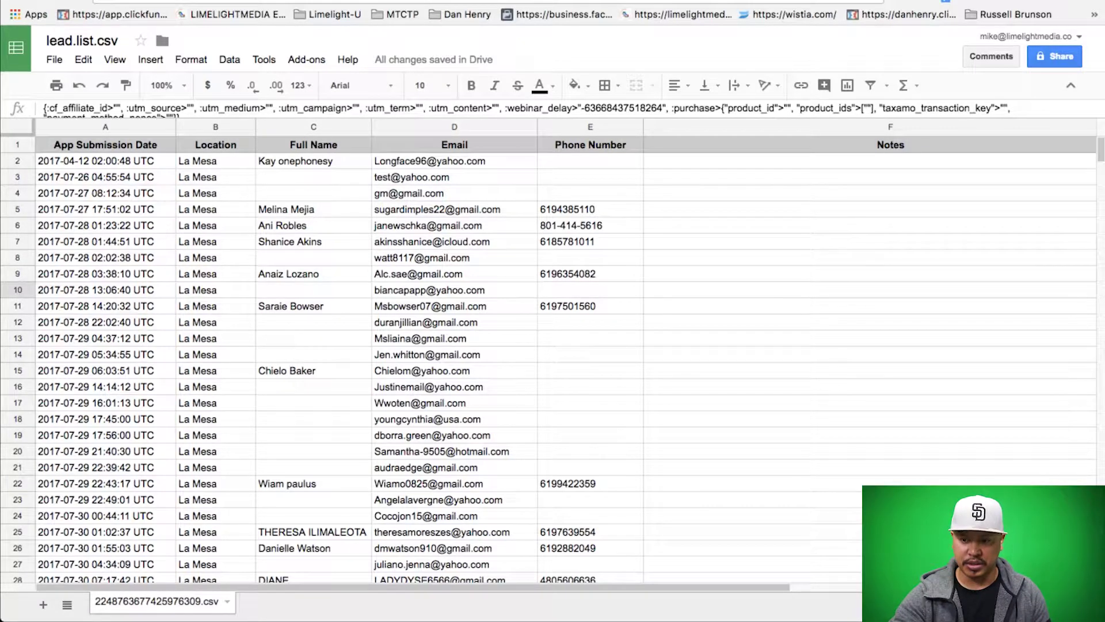
Review the lead list's columns from submission date through Application Submission Notes, and browse down through the lead rows.
scroll(553, 345, right, 6)
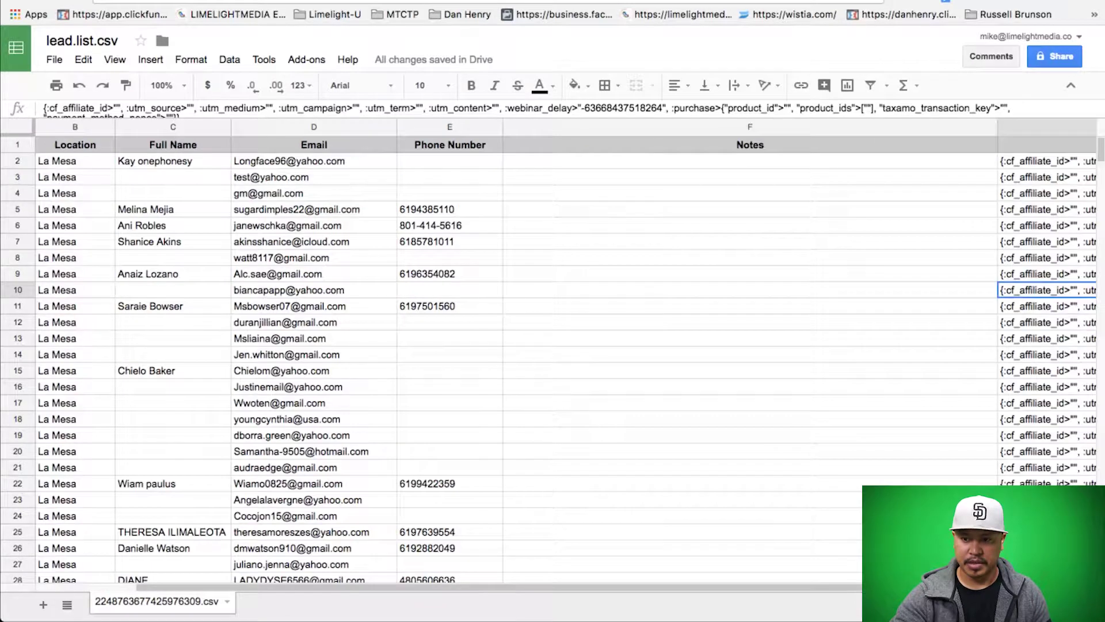
scroll(553, 346, right, 2)
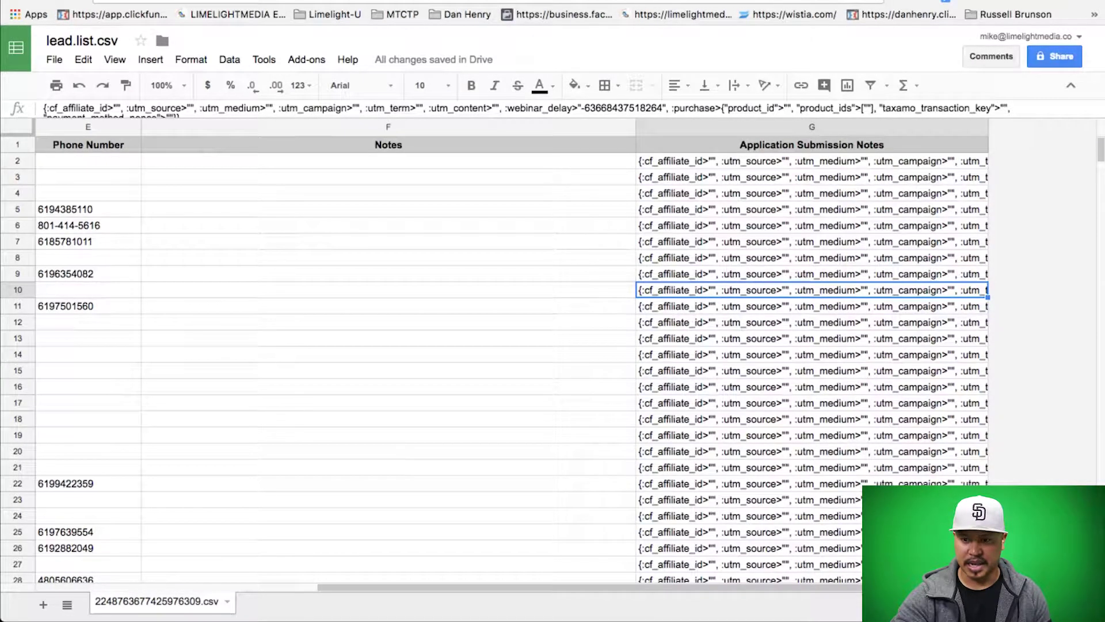
click(811, 162)
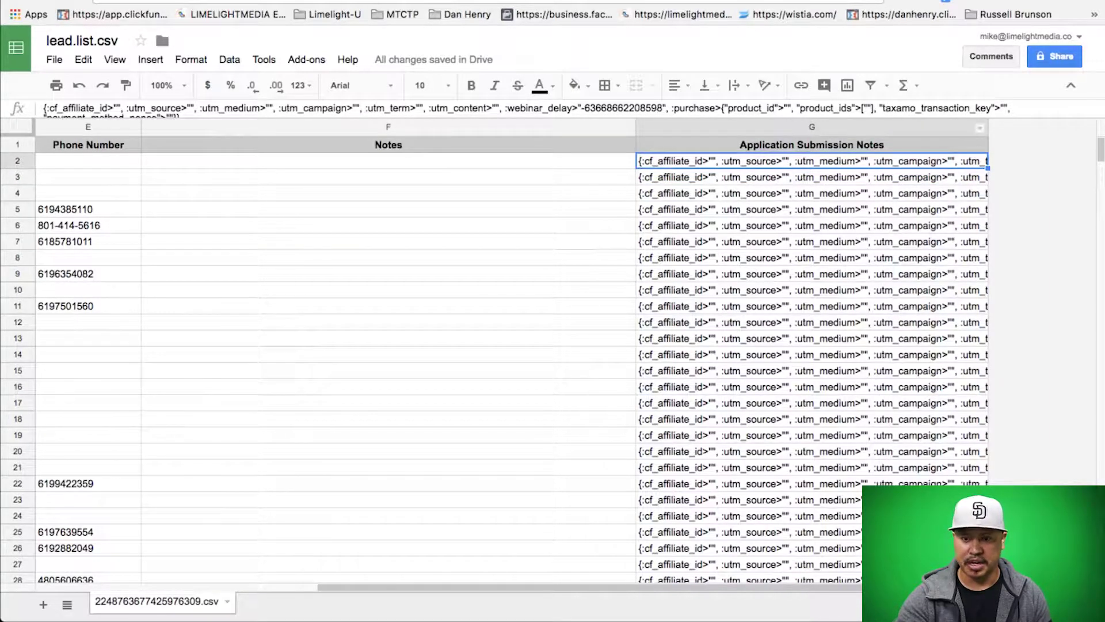
scroll(552, 346, left, 10)
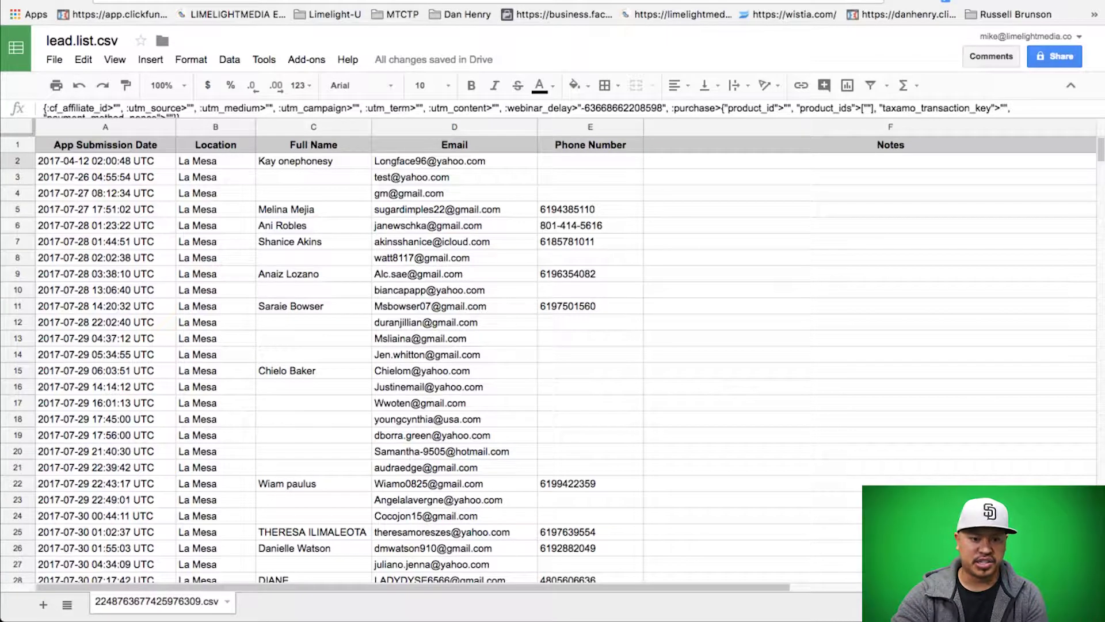
scroll(553, 357, down, 20)
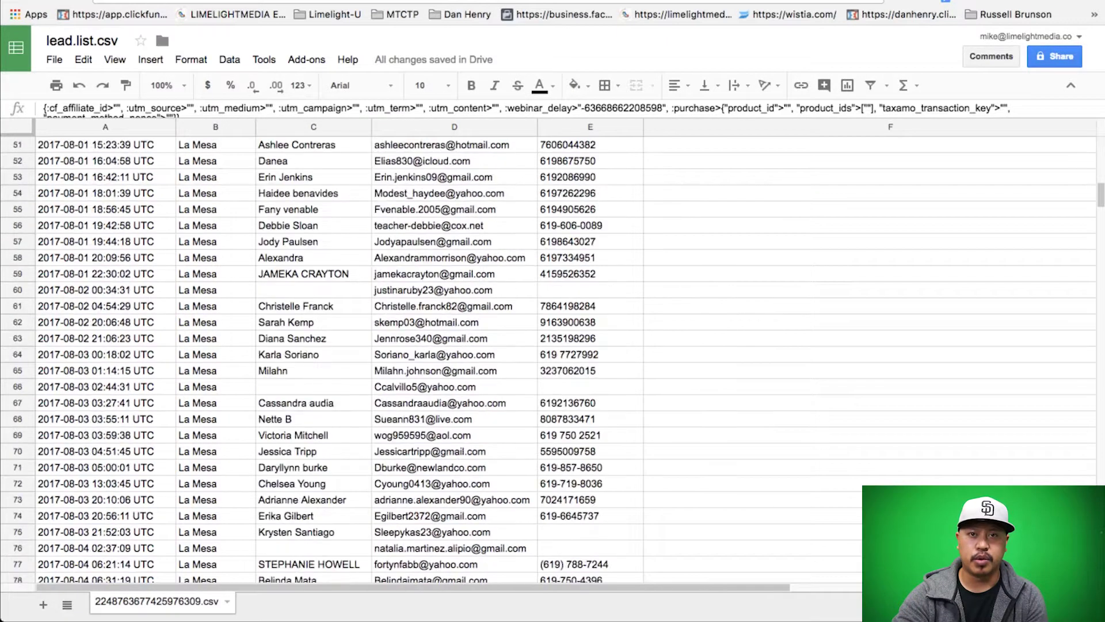
scroll(548, 359, up, 20)
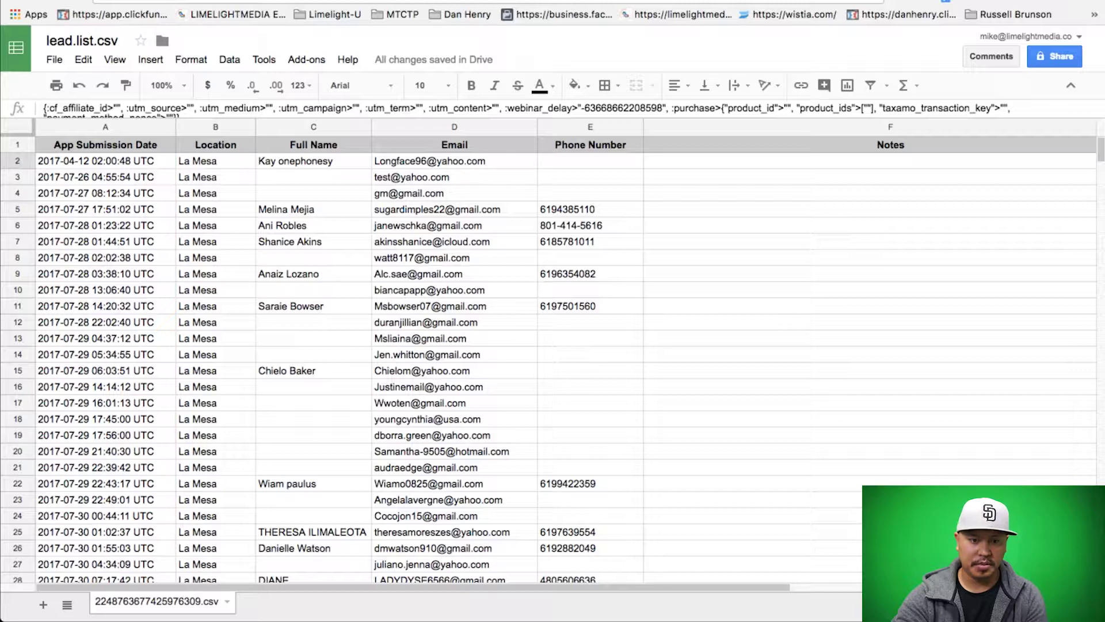
Enter the note "10/19 - Call LM." in the Notes column for the lead in row 5.
click(106, 209)
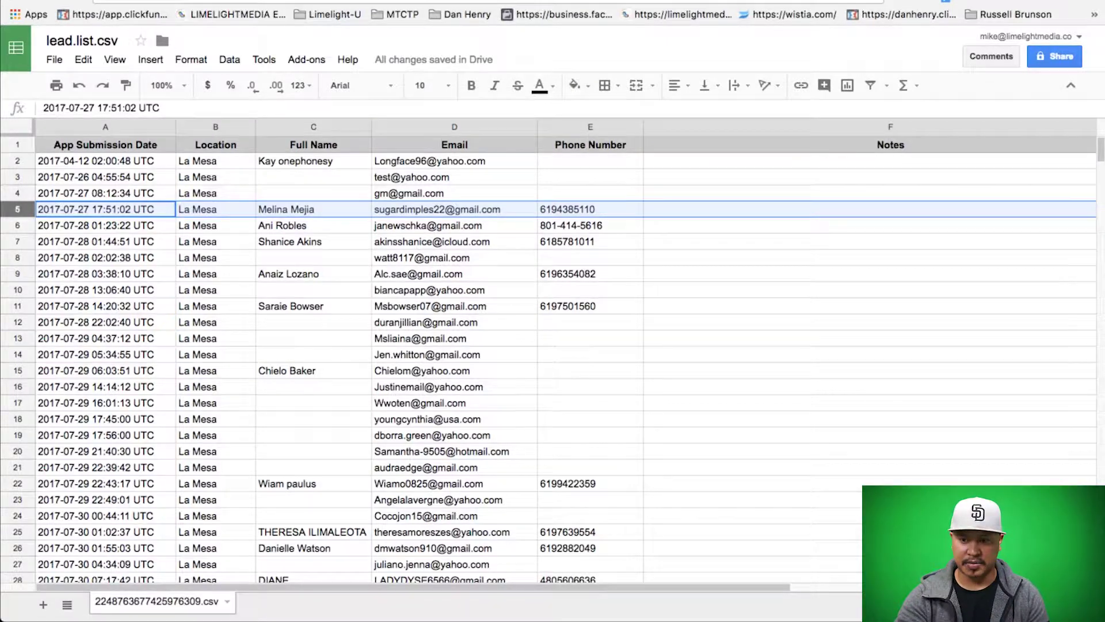
click(869, 242)
click(869, 226)
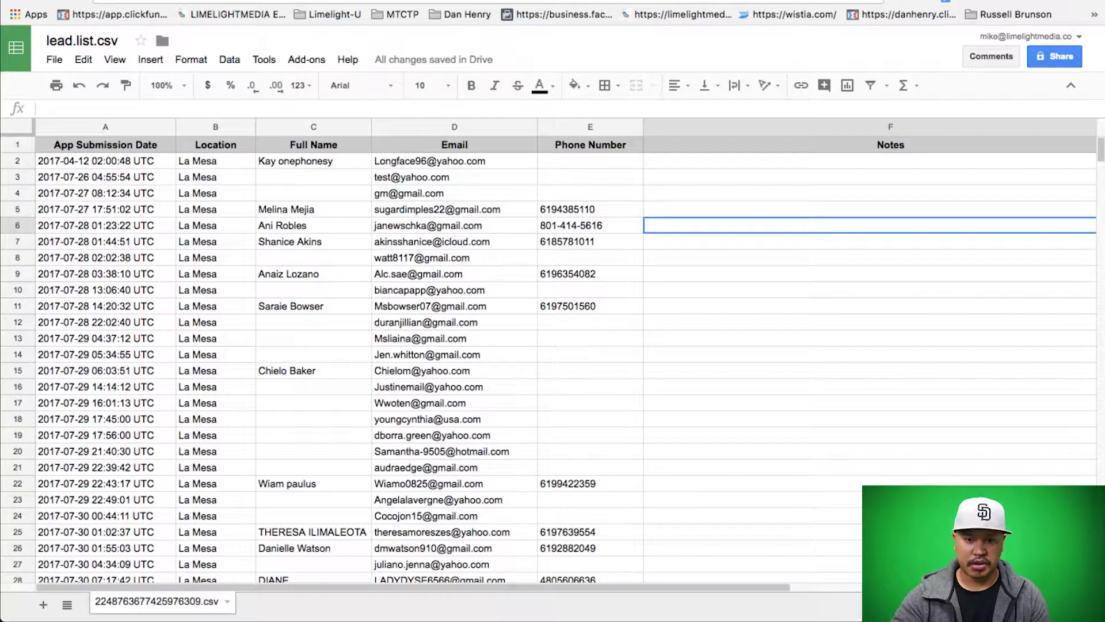
key(Up)
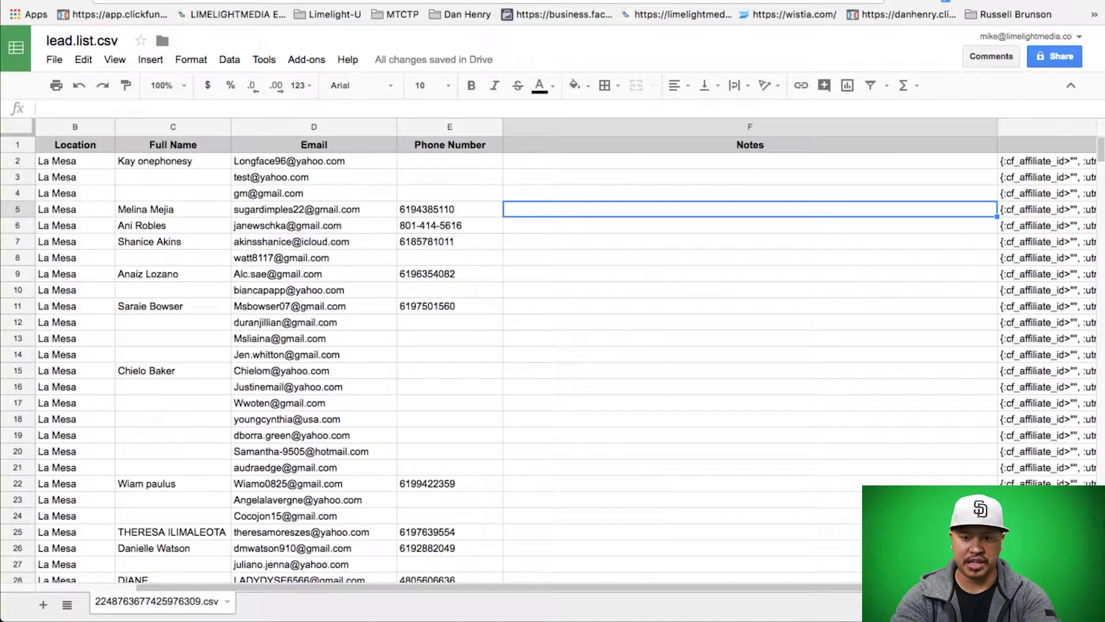
text(10/)
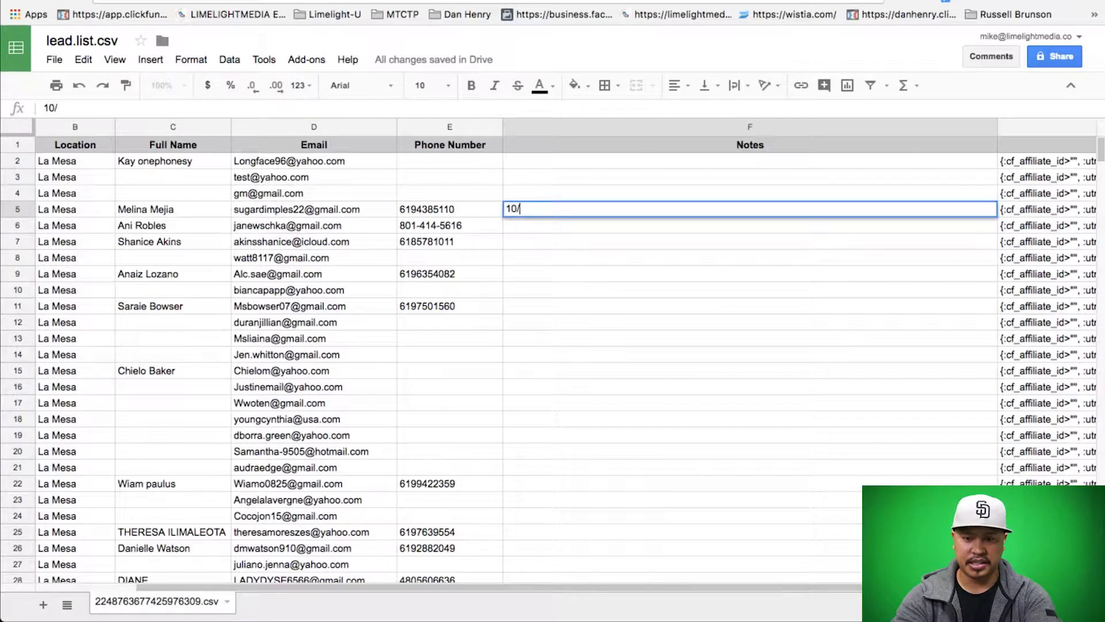
text(19 -)
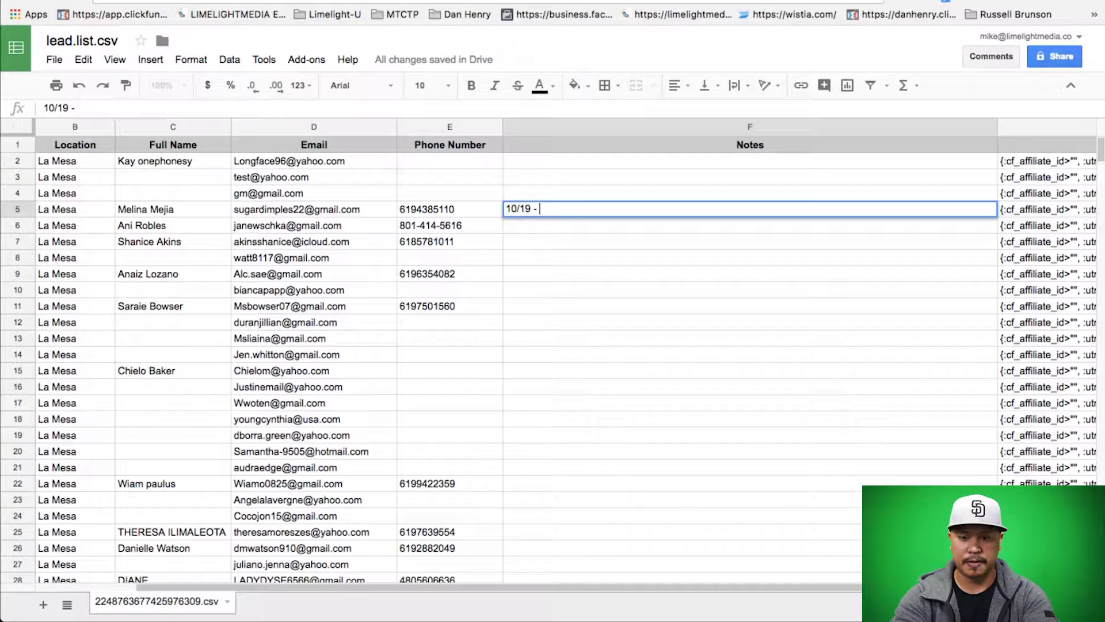
text(Voi)
key(BackSpace)
key(BackSpace)
key(BackSpace)
text(Call)
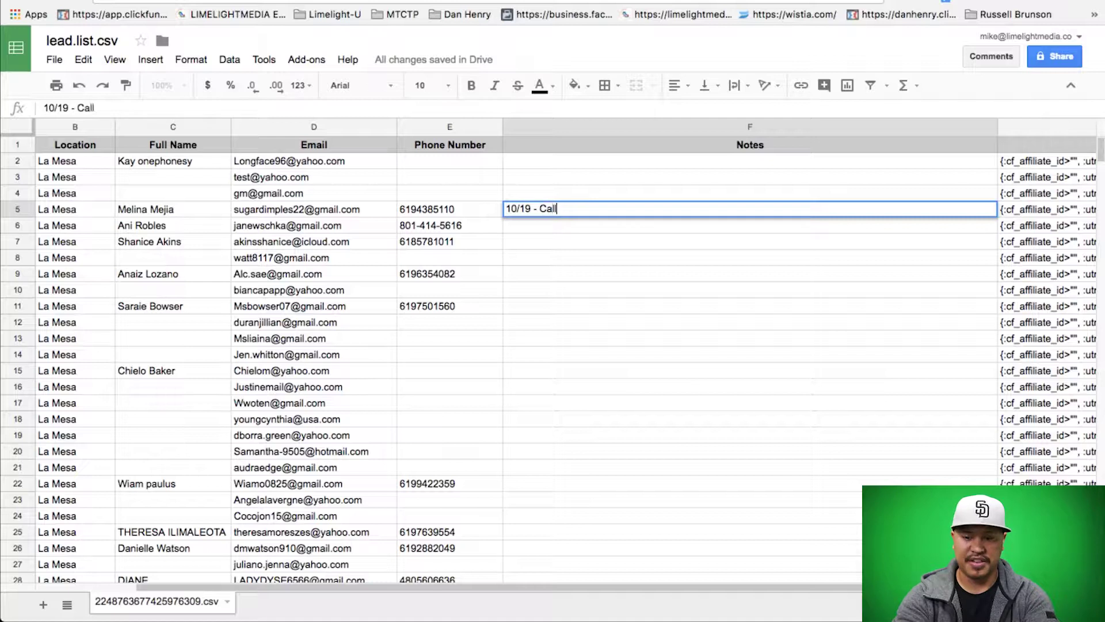
text( LM.)
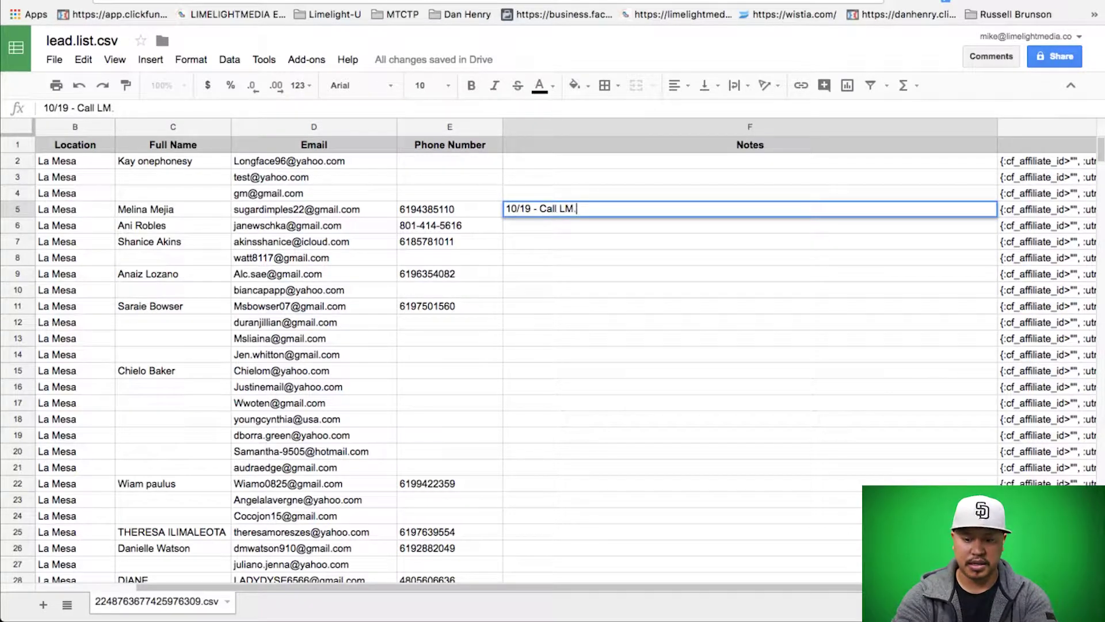
text( ()
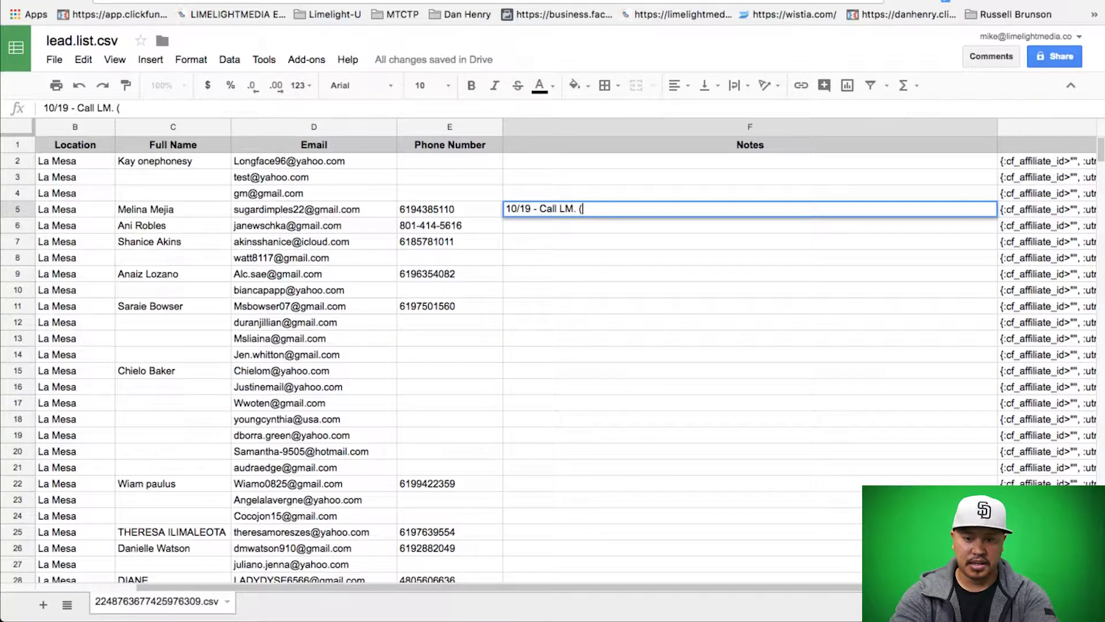
key(BackSpace)
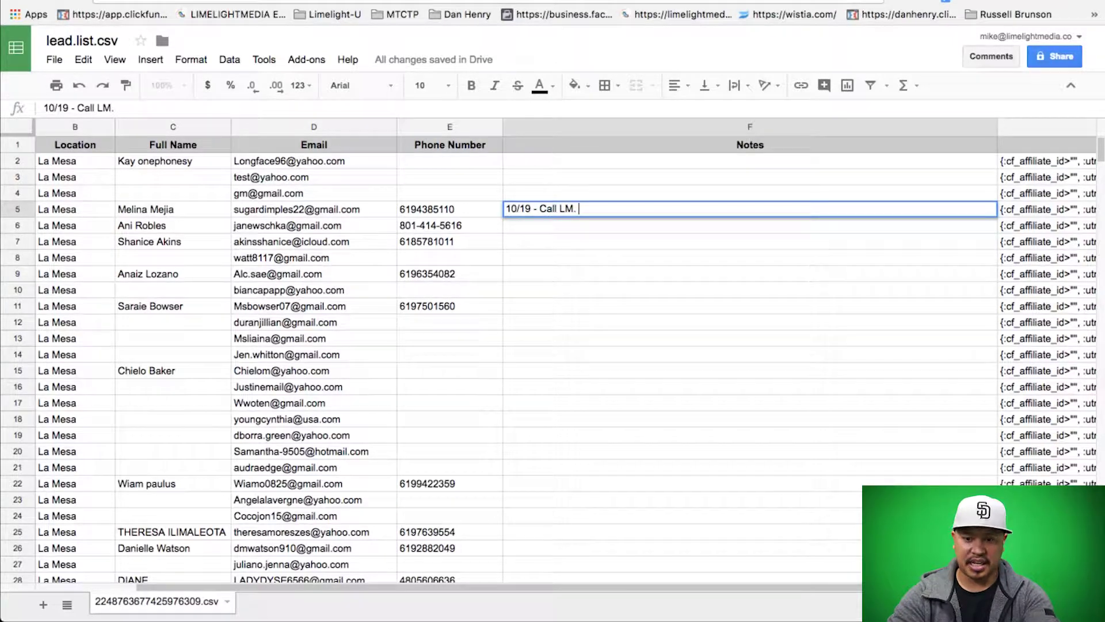
key(Return)
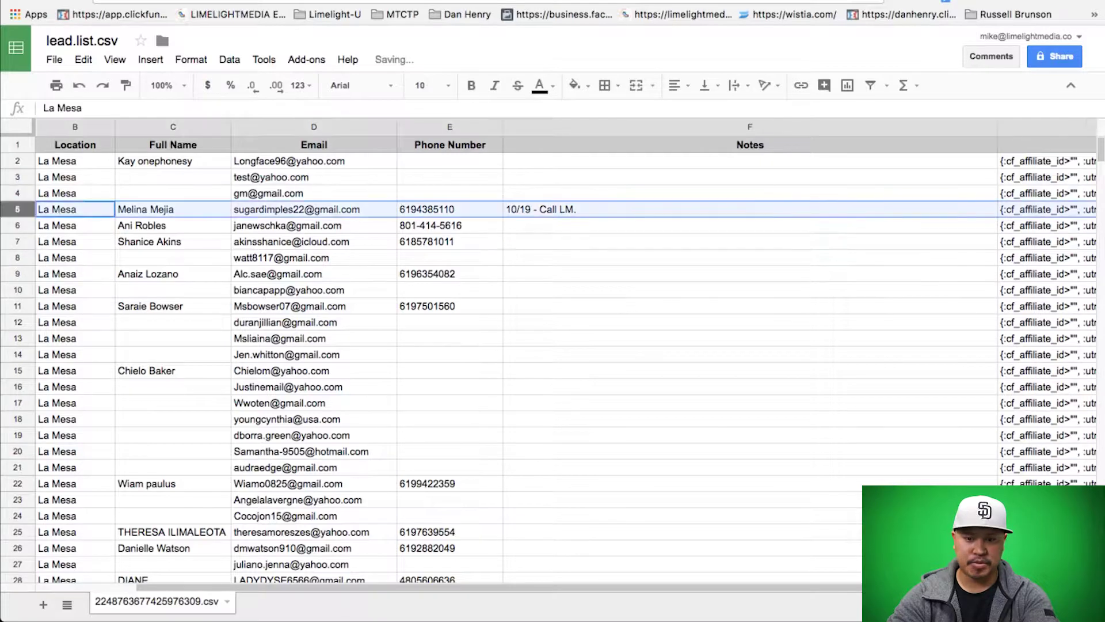
Try a bright green text color on the whole of row 5 and undo it.
click(18, 209)
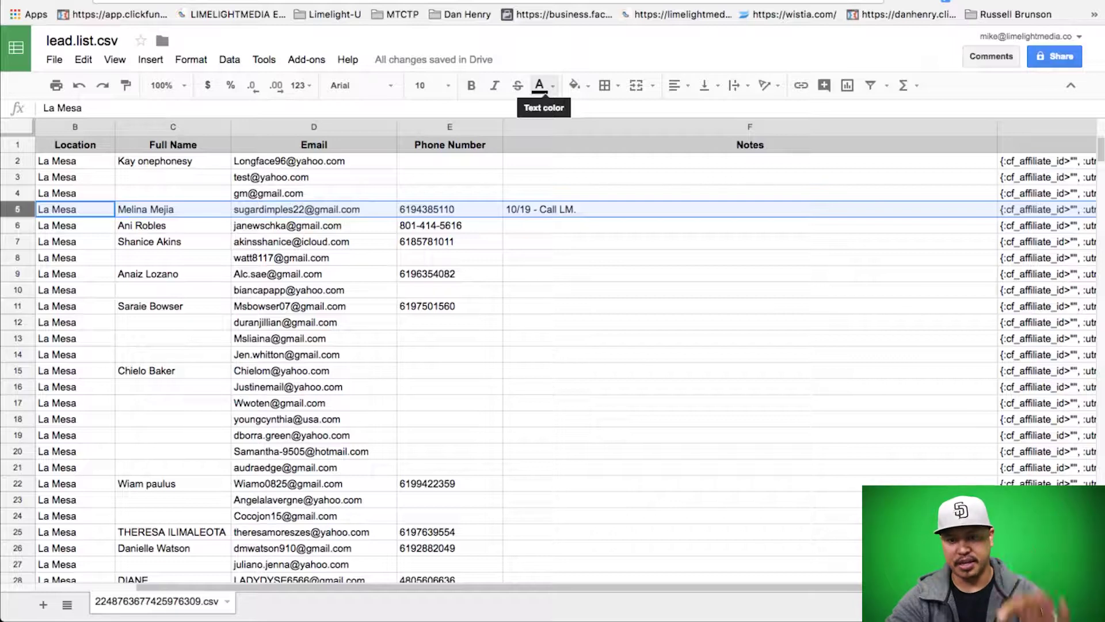
click(540, 87)
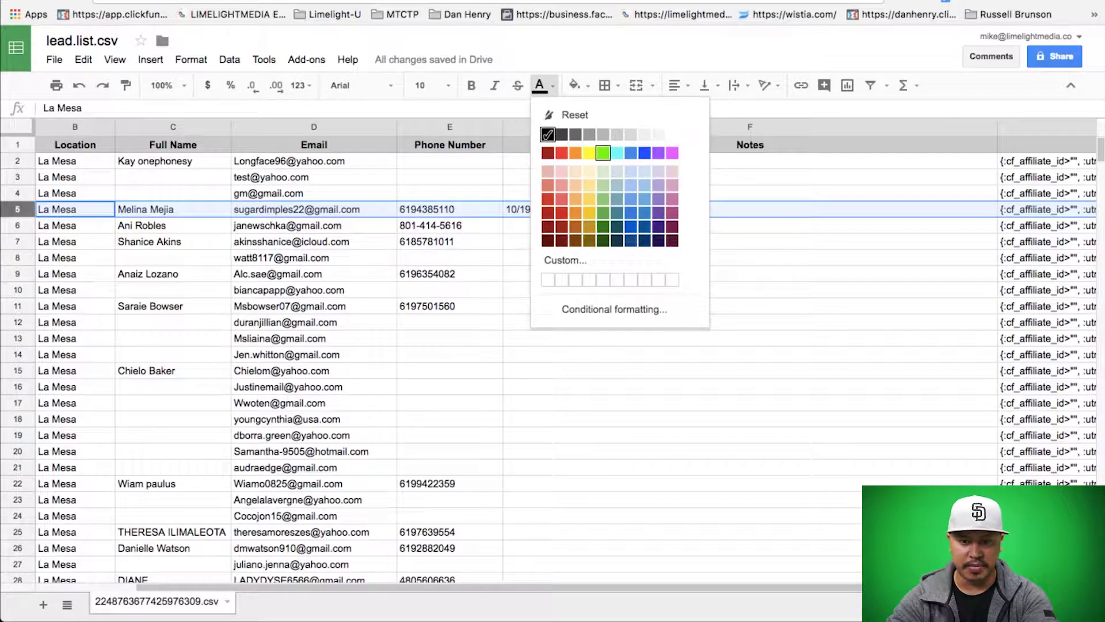
click(603, 154)
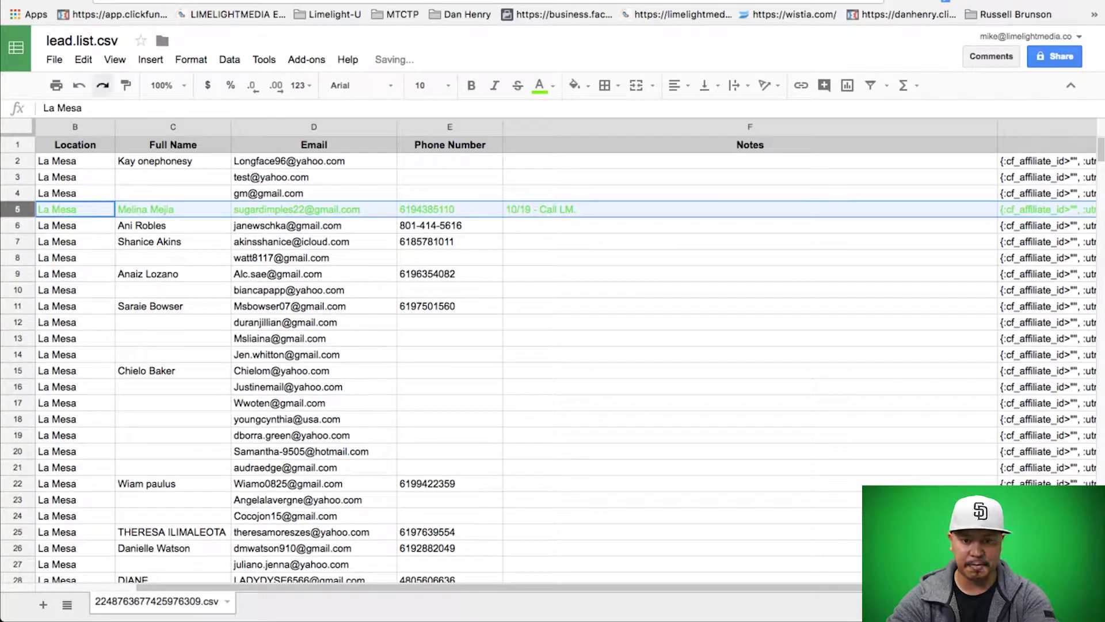
click(79, 85)
Fill the whole of row 5 with bright green to mark the lead as contacted.
click(574, 86)
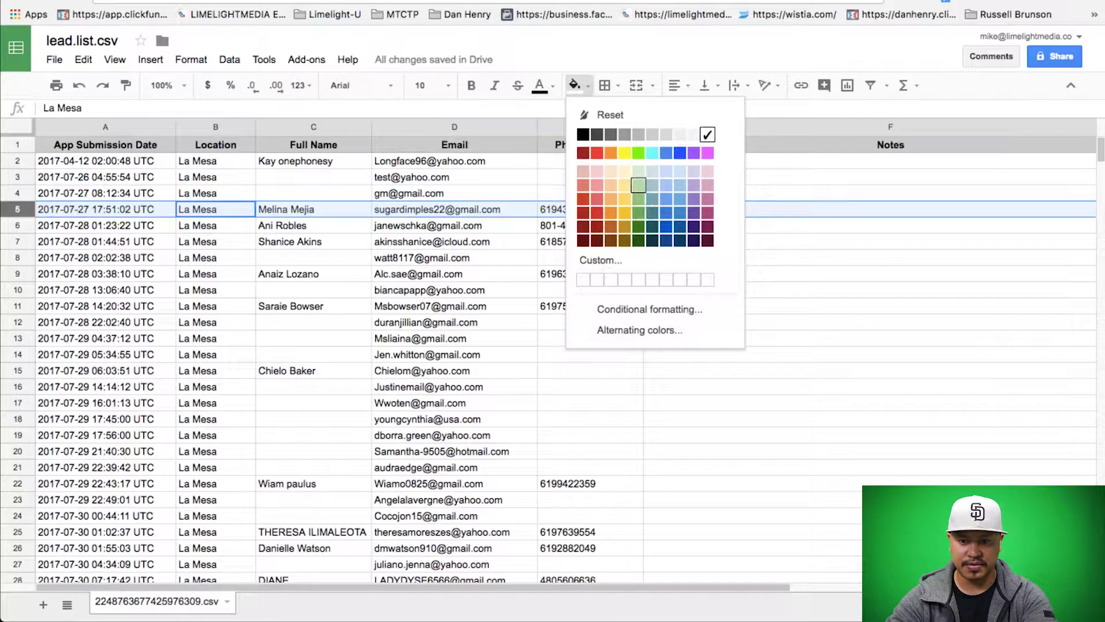
click(638, 152)
click(869, 241)
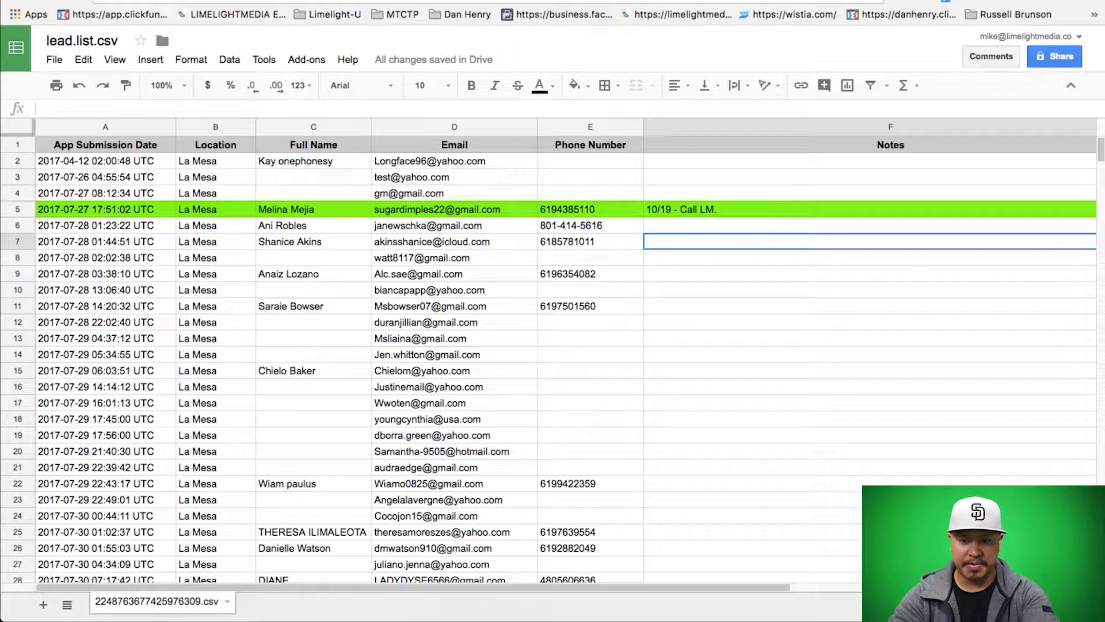
Append "10/21 - Called... Was busy working.. asks for follow-up call tomorrow at 9 AM." to the note in row 5.
scroll(553, 345, down, 10)
scroll(553, 345, up, 10)
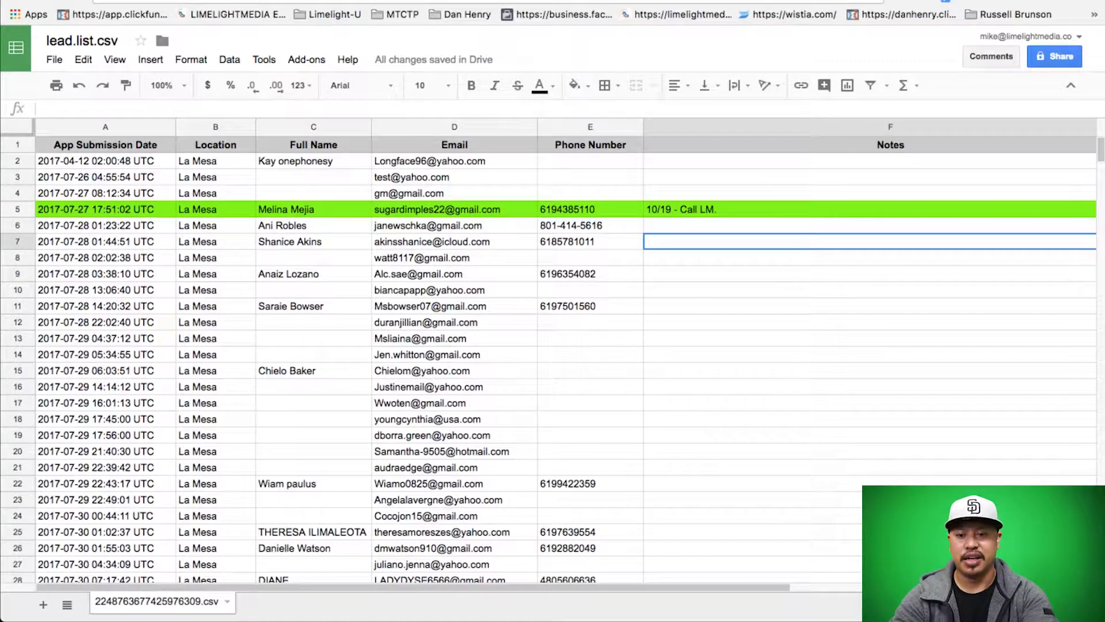
click(869, 209)
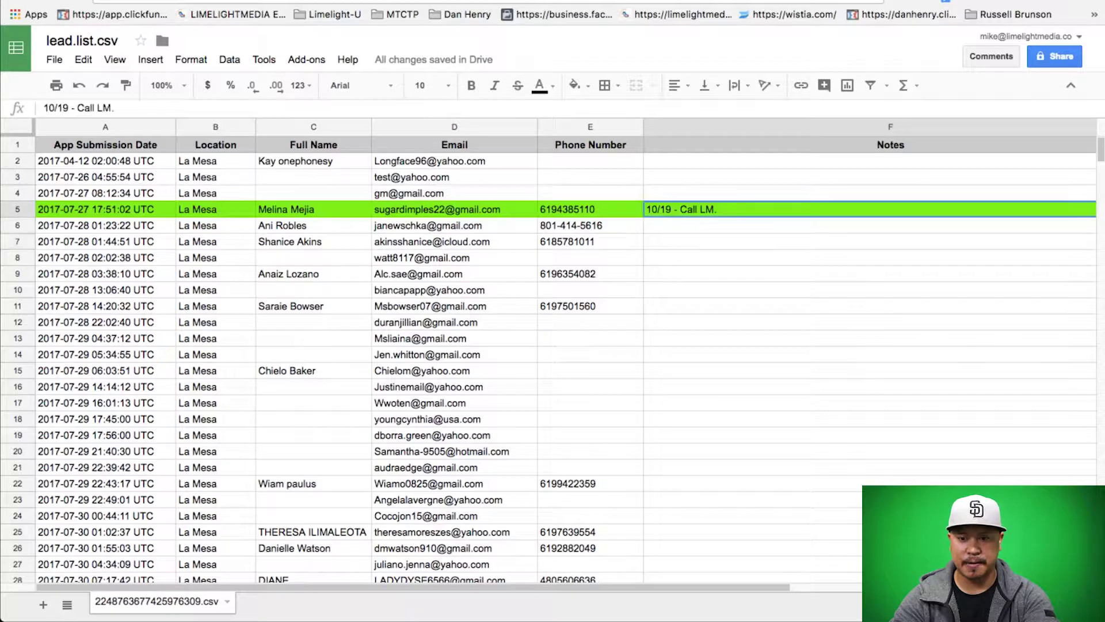
key(Return)
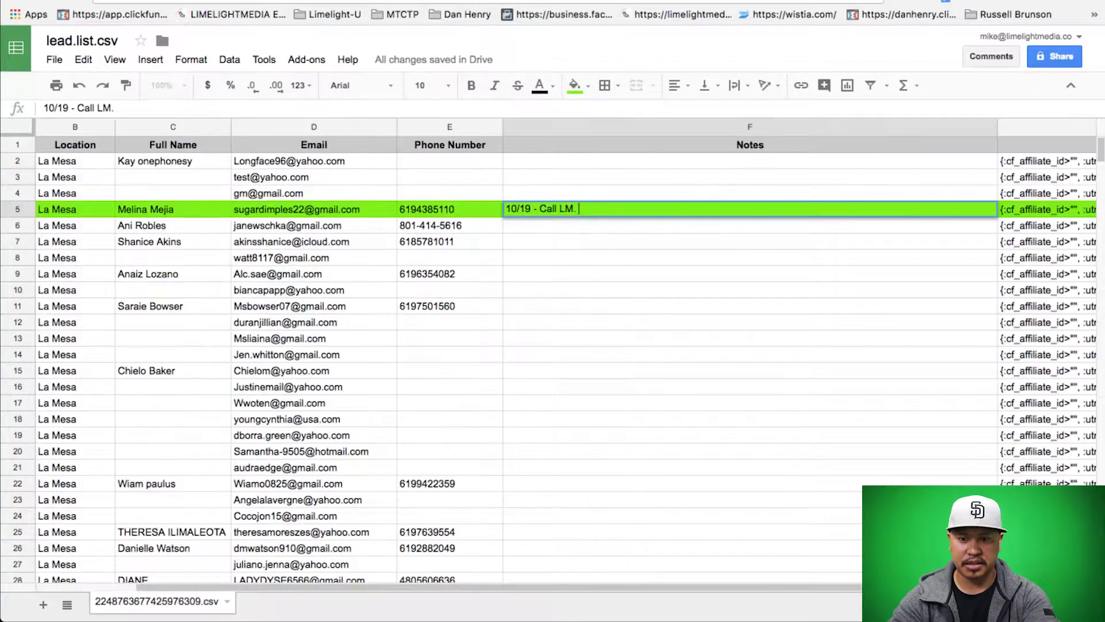
text(10/21)
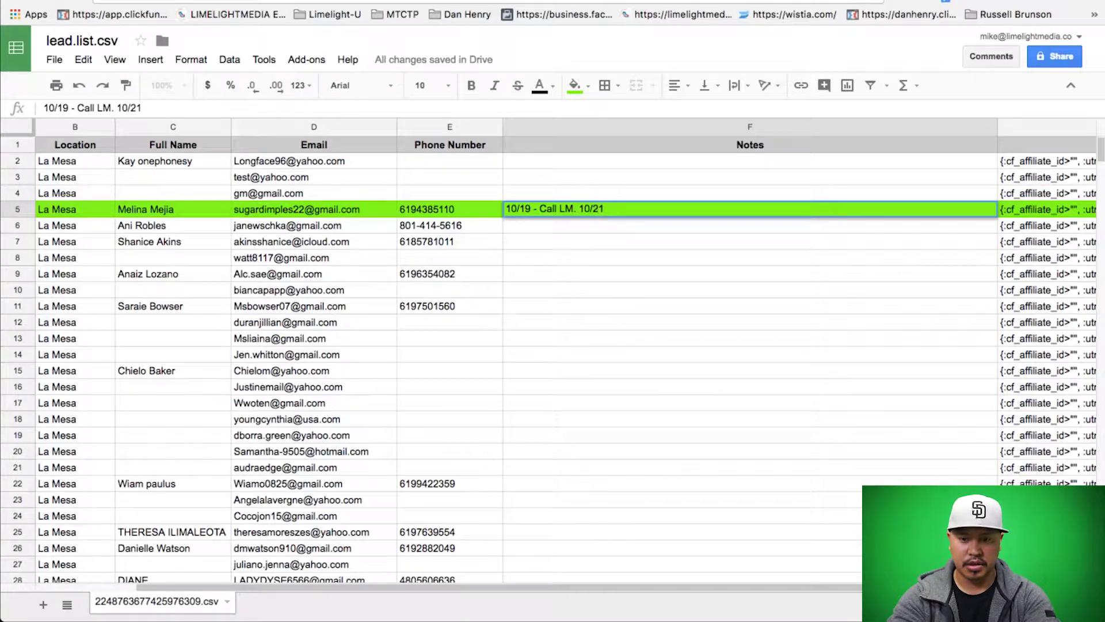
text( - Called... Wa)
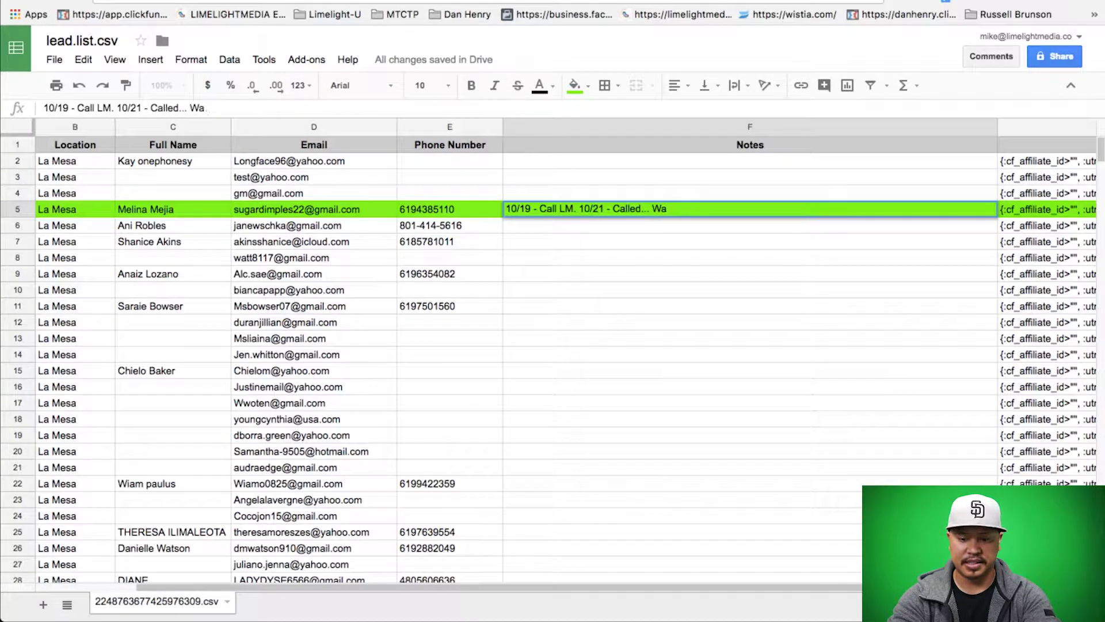
text(s busy)
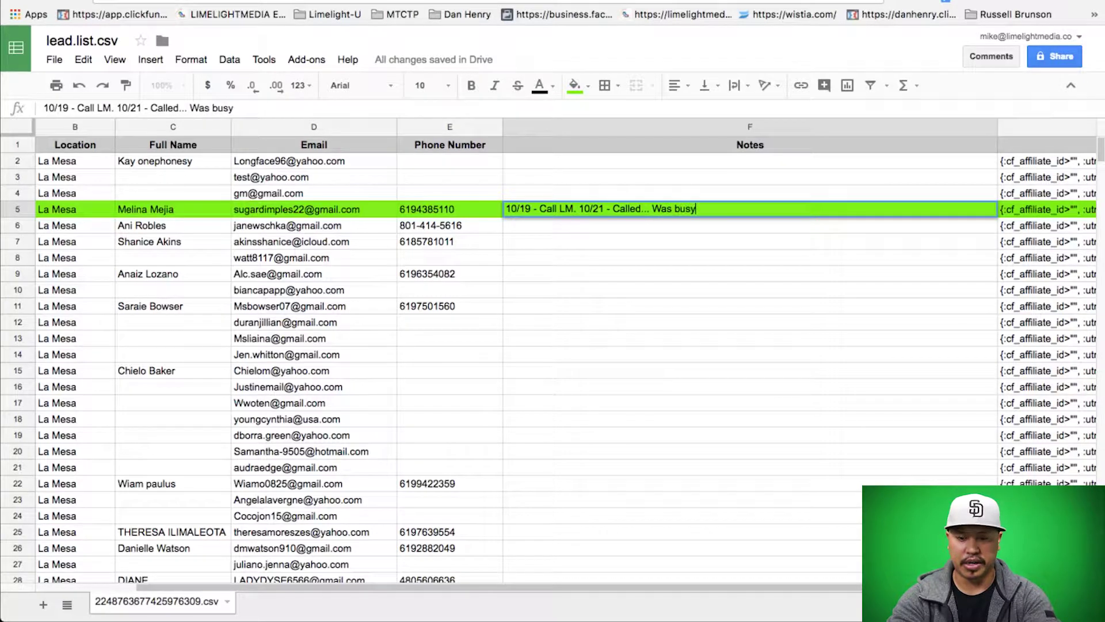
text( working.. a)
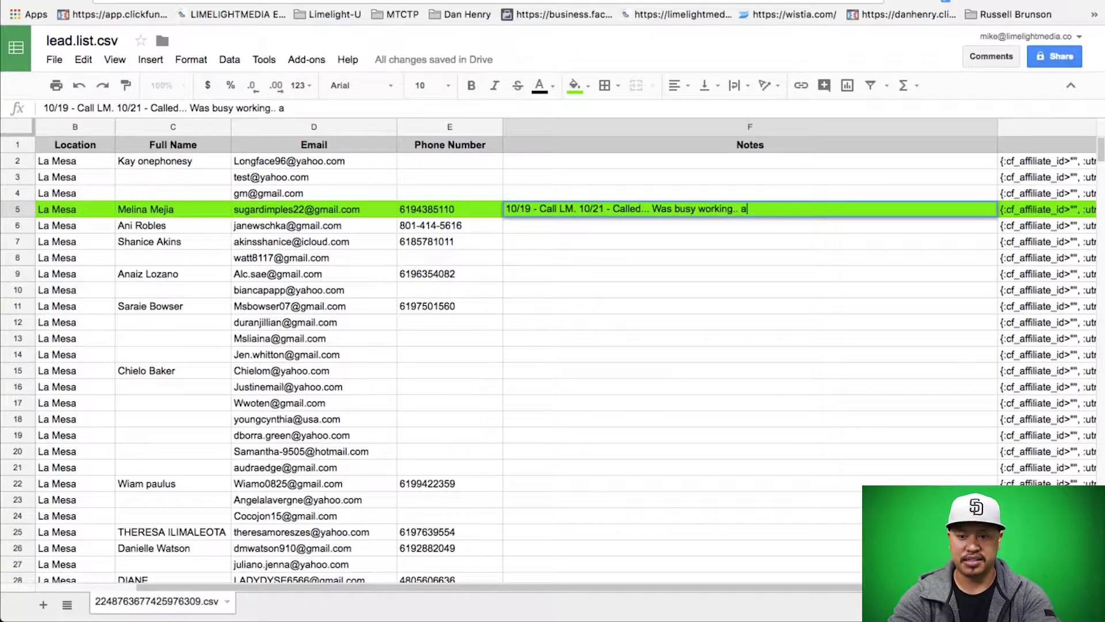
text(sks for followup)
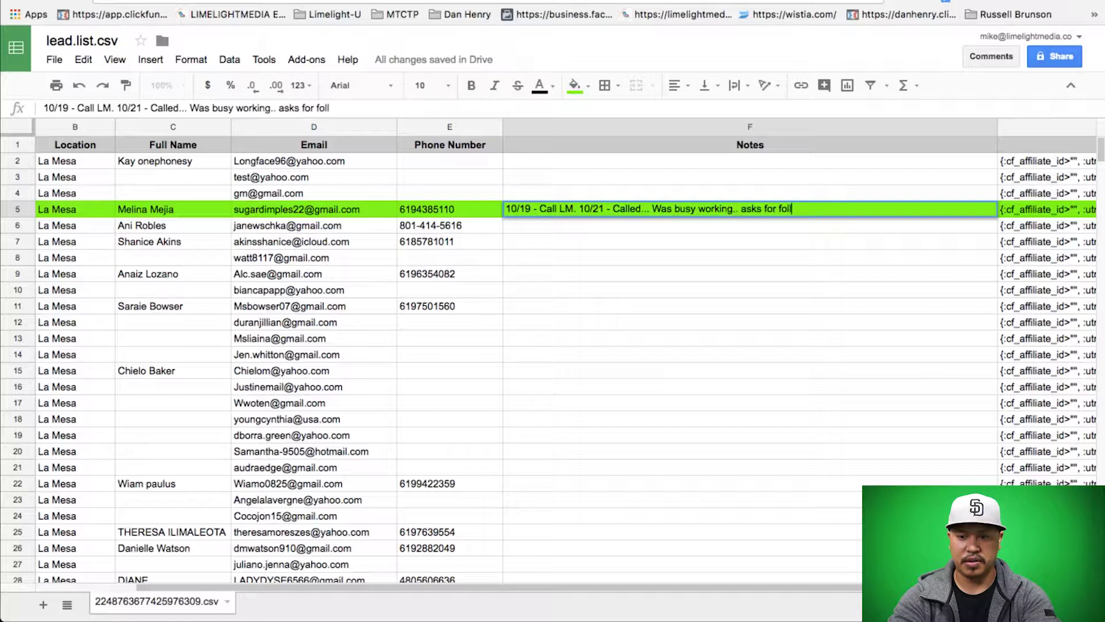
key(BackSpace)
key(BackSpace)
text(-)
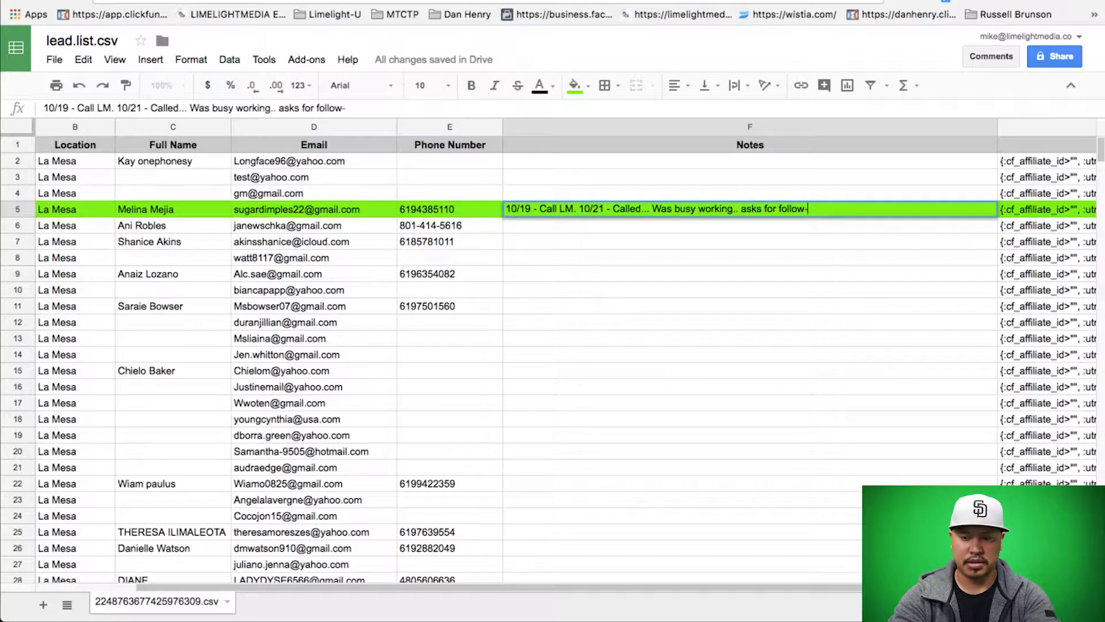
text(up call tom)
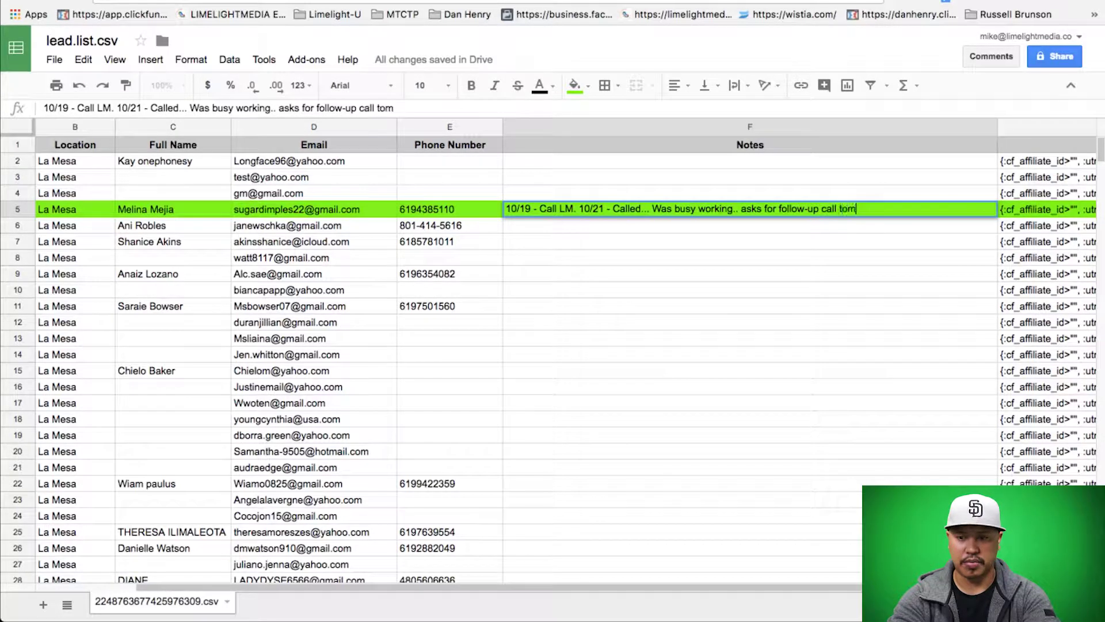
text(orrow at 9 AM.)
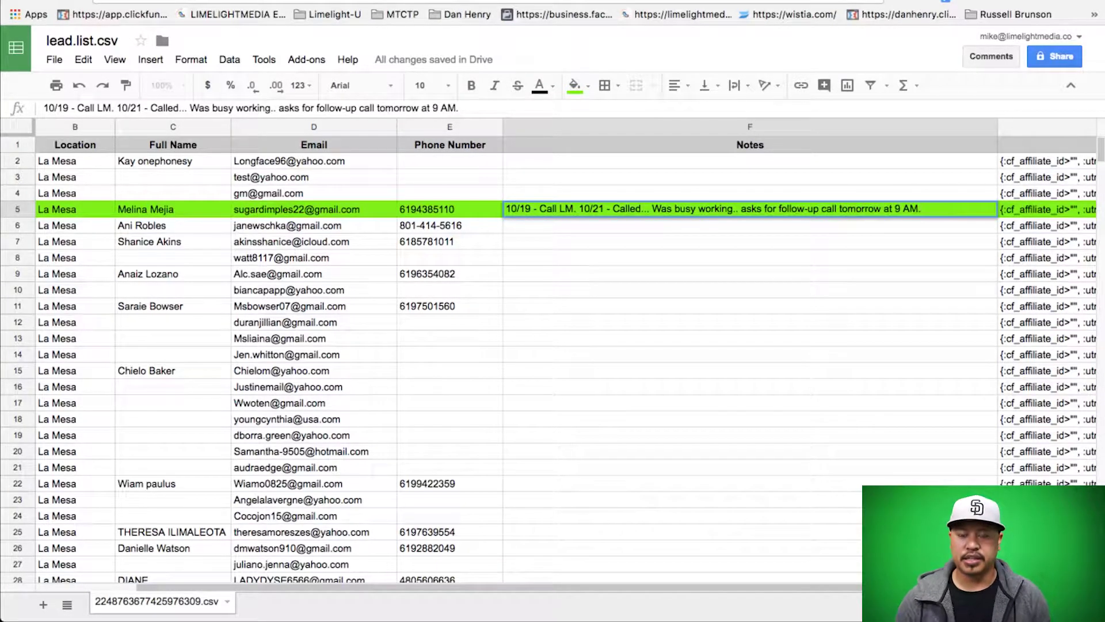
click(750, 257)
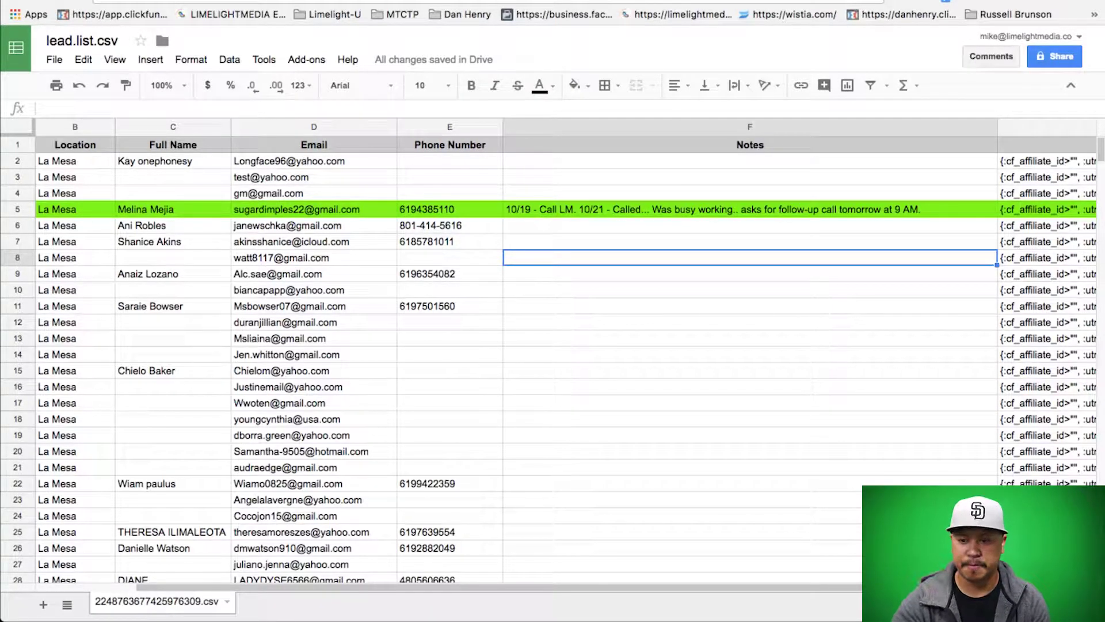
Append "10/22- Very interested... leaving town for vacation." to the note in row 5.
double_click(750, 209)
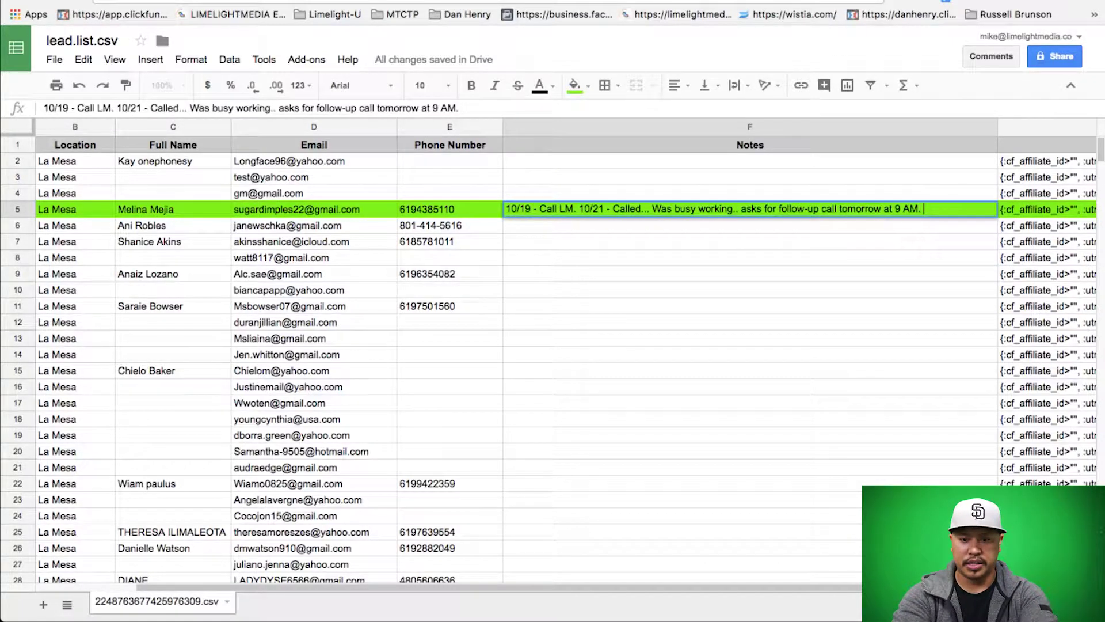
text(10/22)
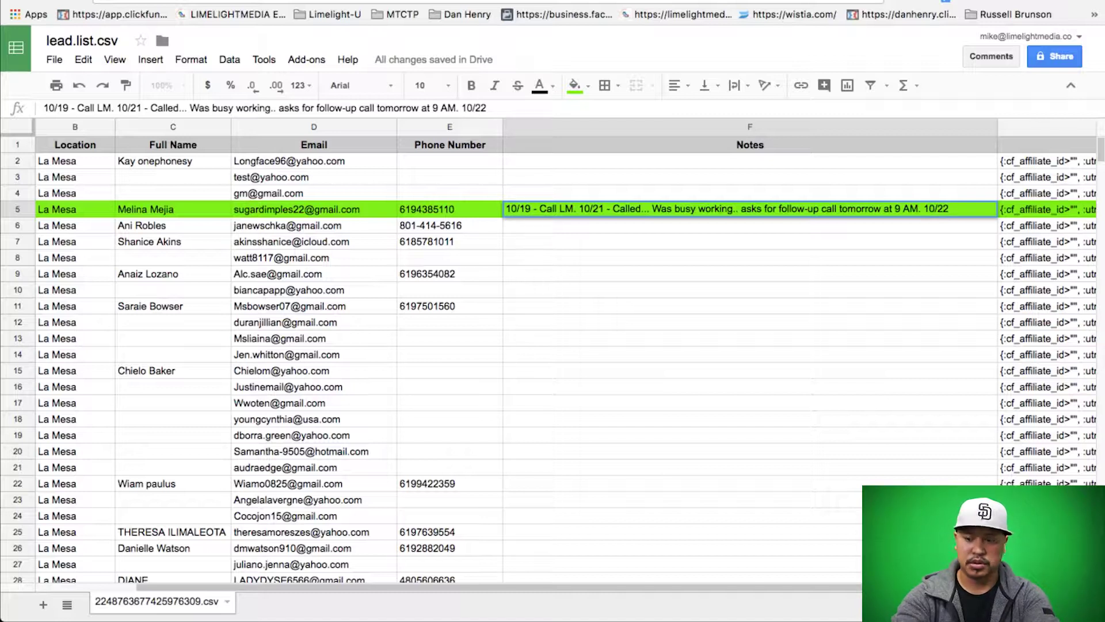
text(-)
text( V)
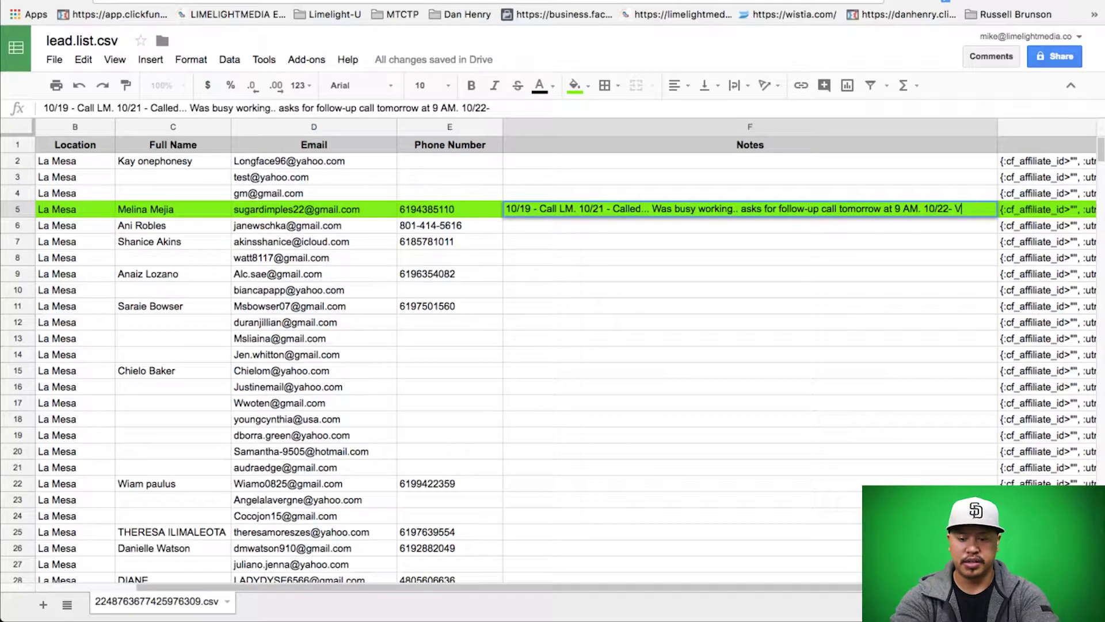
text(ery interested)
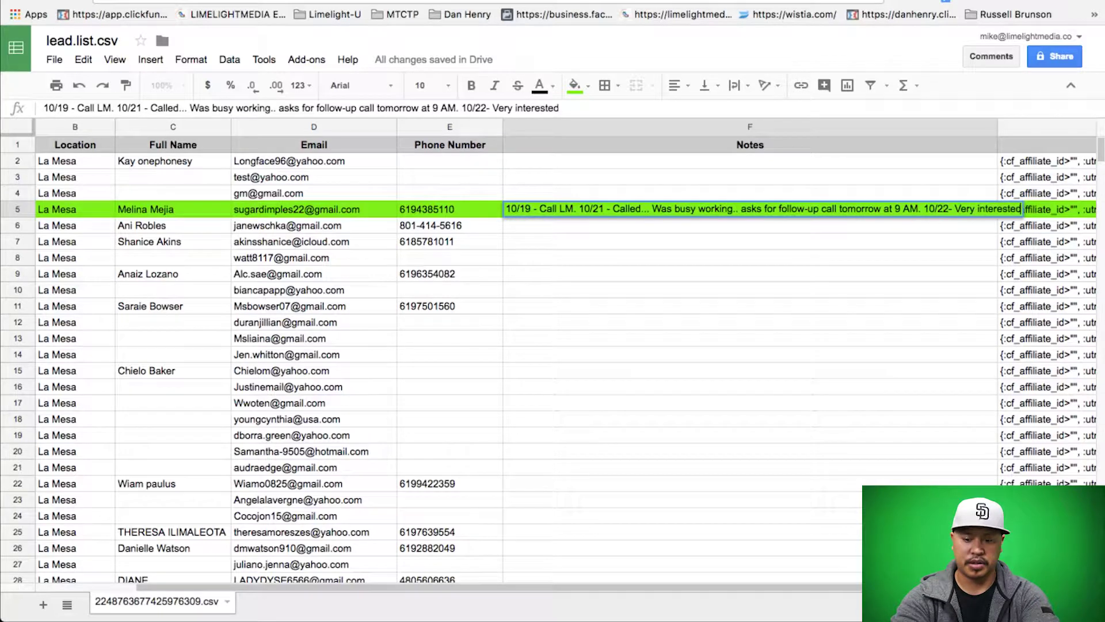
text(... leaving)
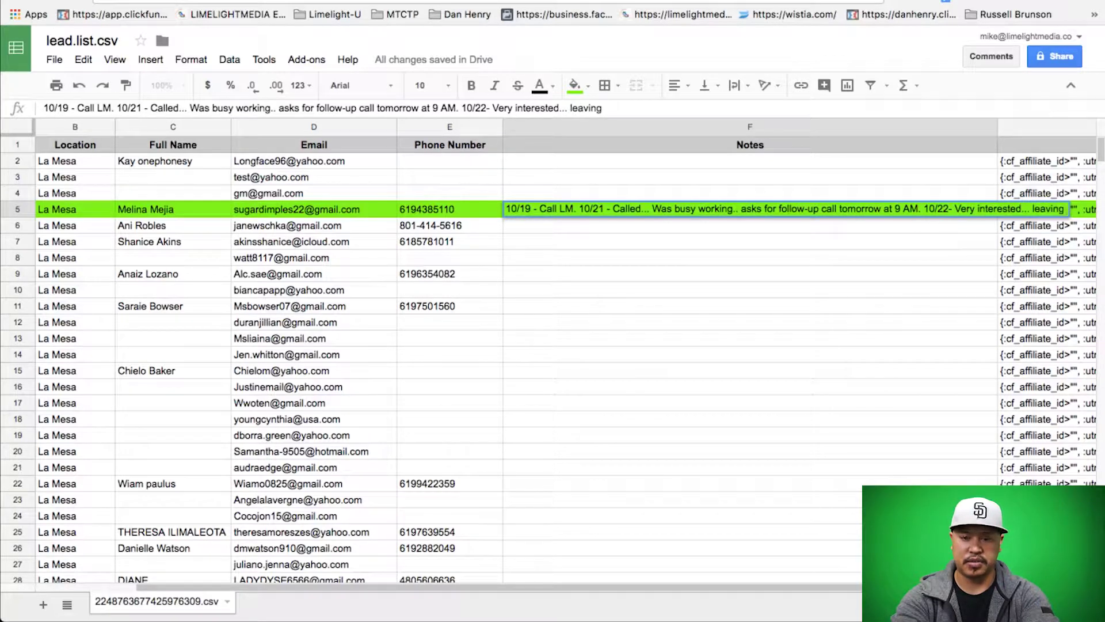
text( town for vac)
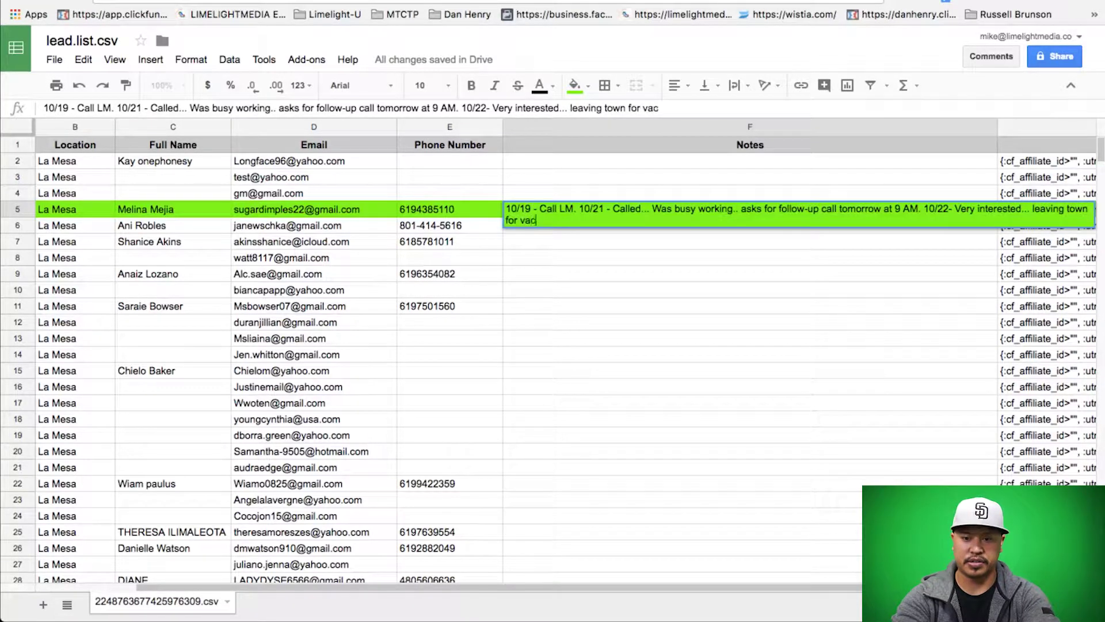
text(ation.)
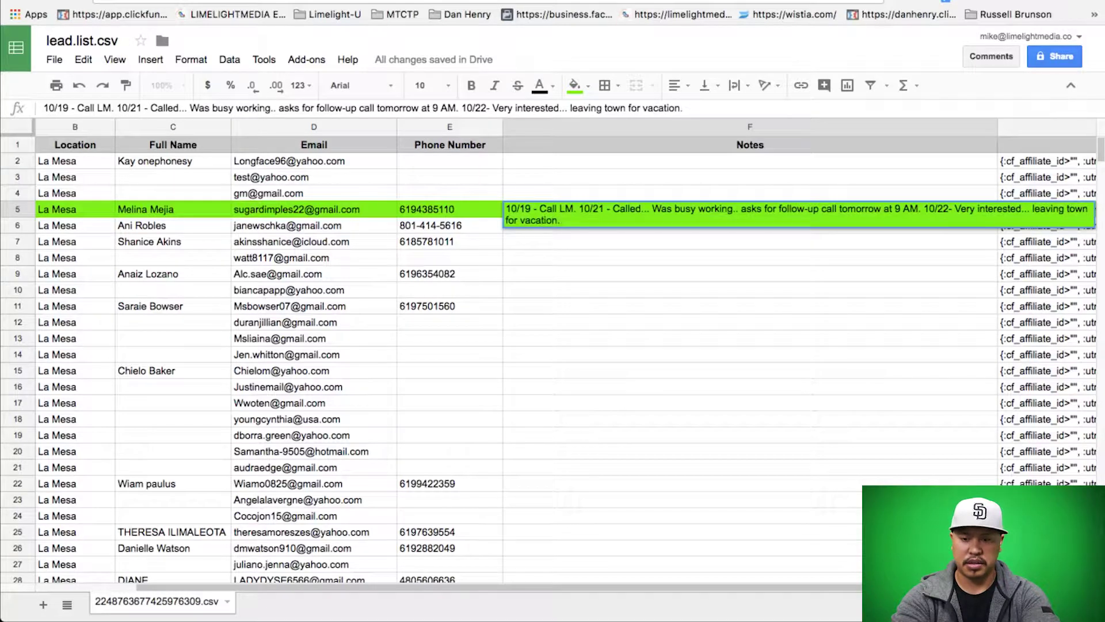
Add "Appontment Scheduled 11/01 (neends follow up reminder)" to the end of the row 5 note and commit it.
text(. Appontment Sc)
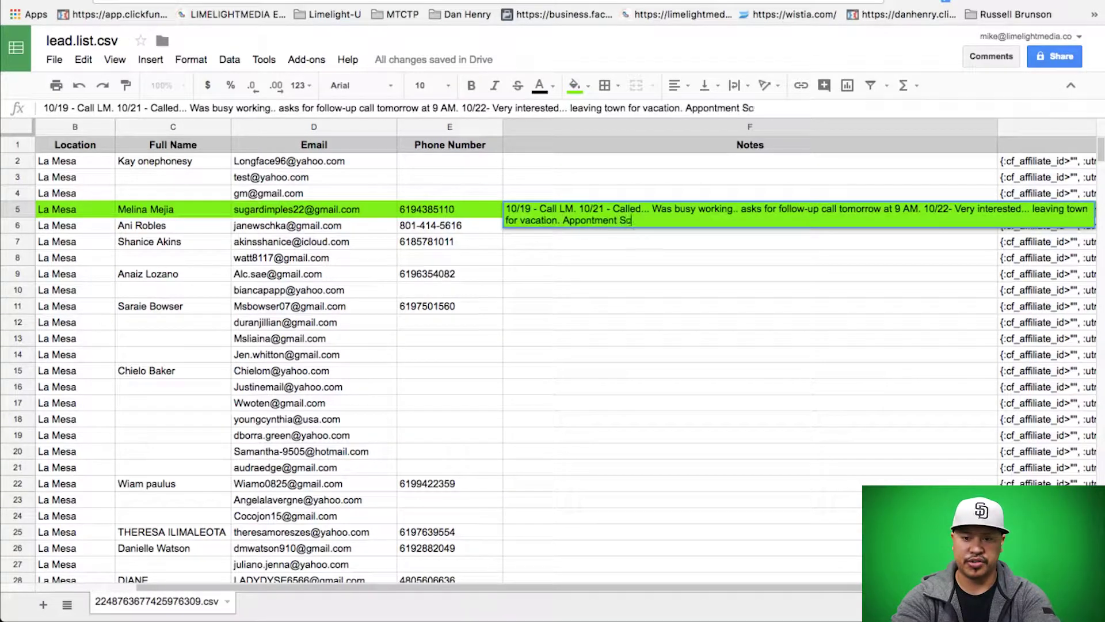
text(heduled)
key(BackSpace)
key(BackSpace)
key(BackSpace)
text(led )
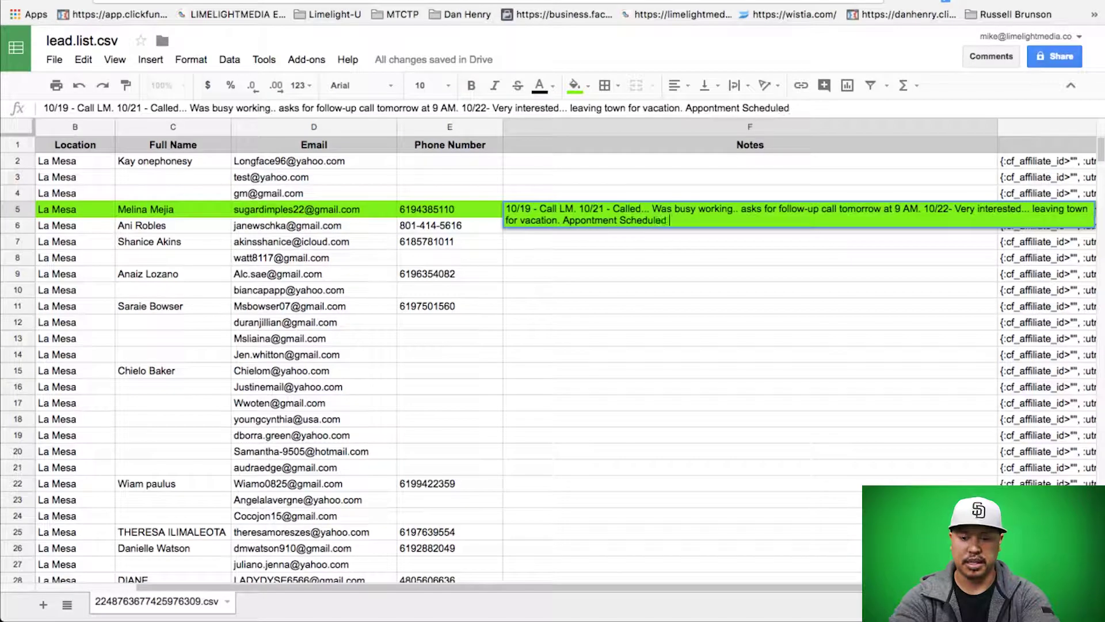
text(11/)
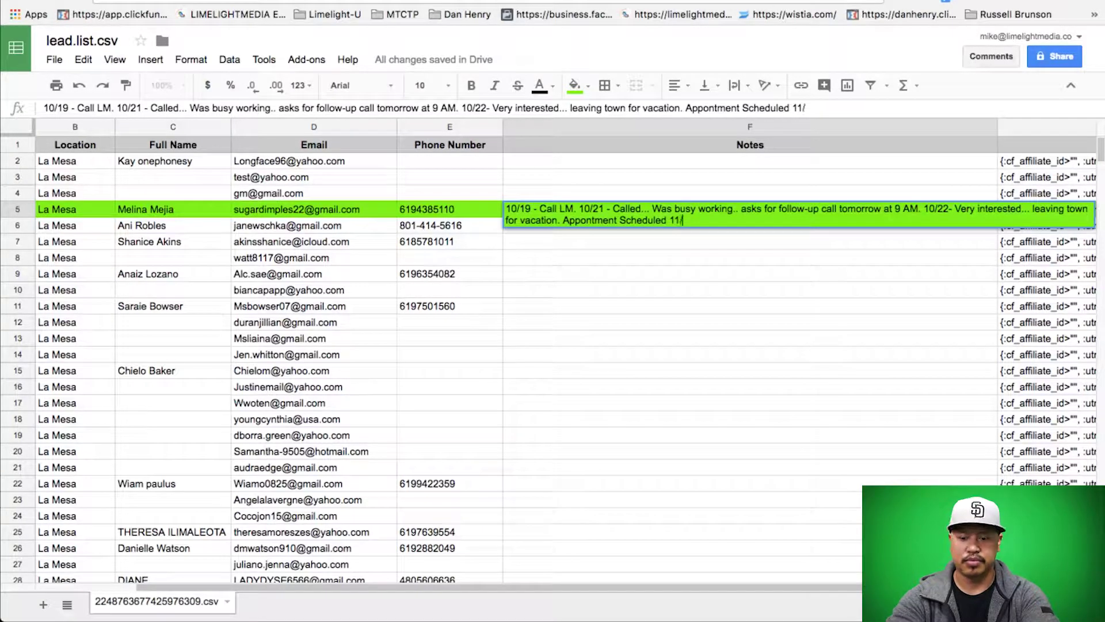
text(01)
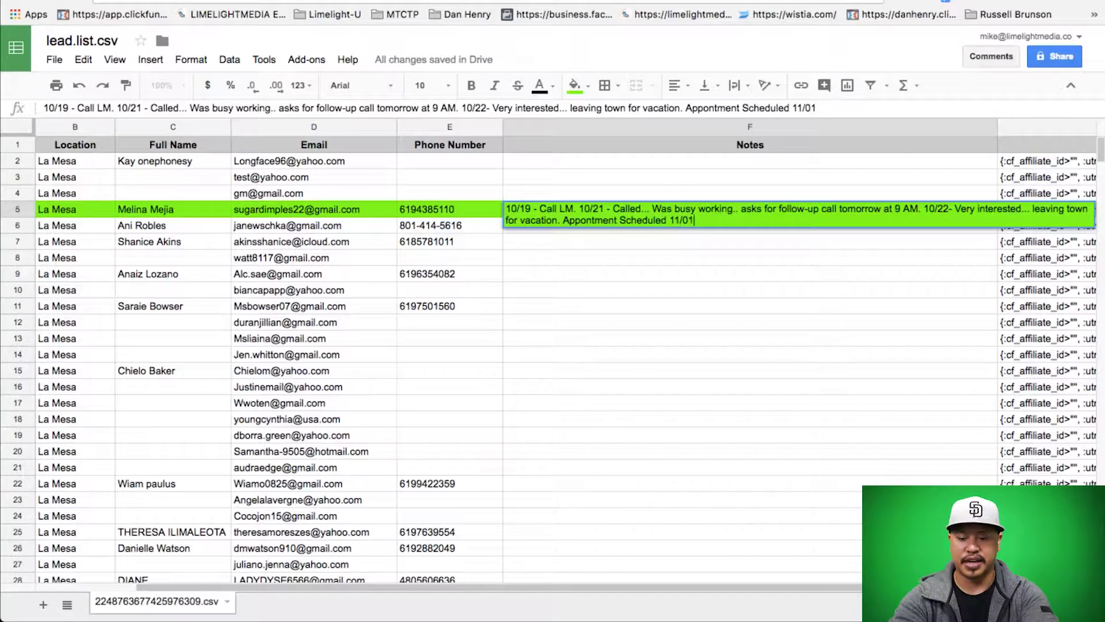
text( (nne)
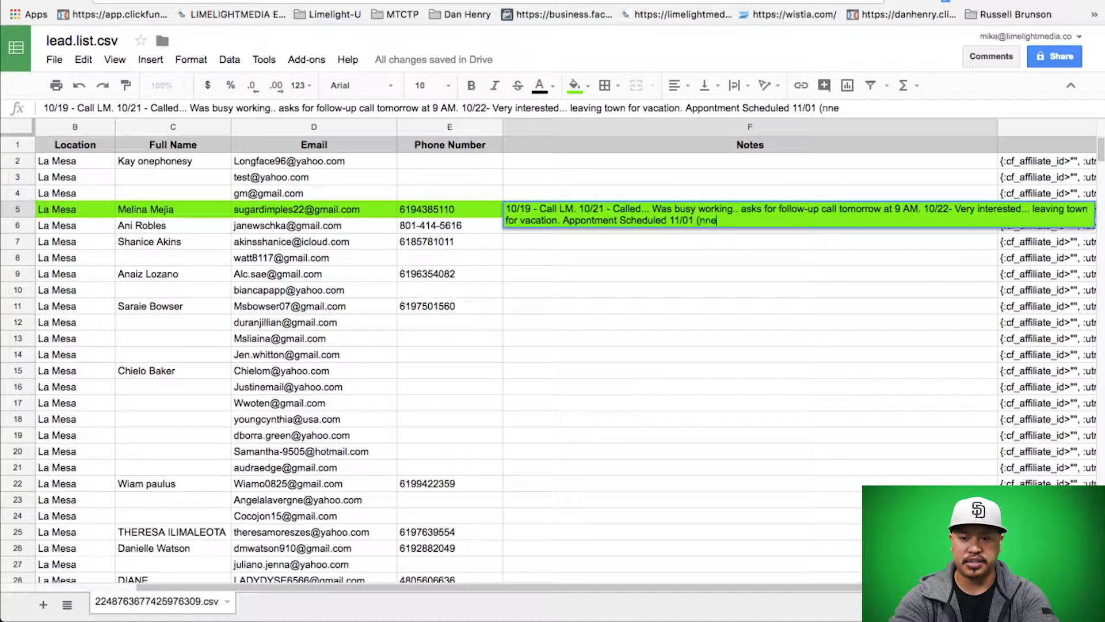
key(BackSpace)
key(BackSpace)
text(eends )
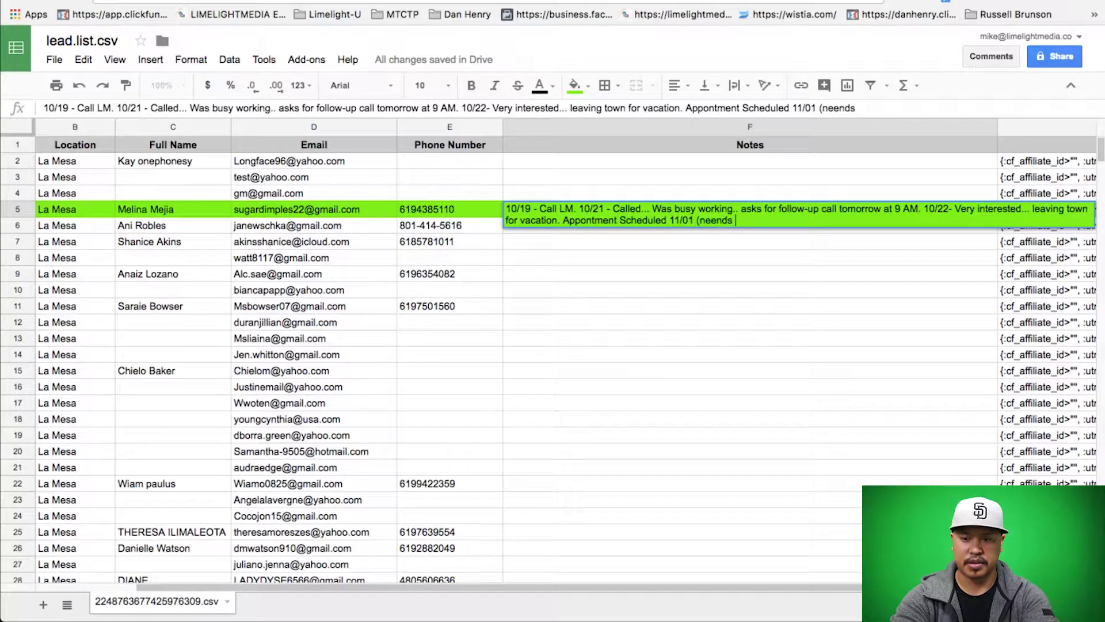
text(follow up reminder))
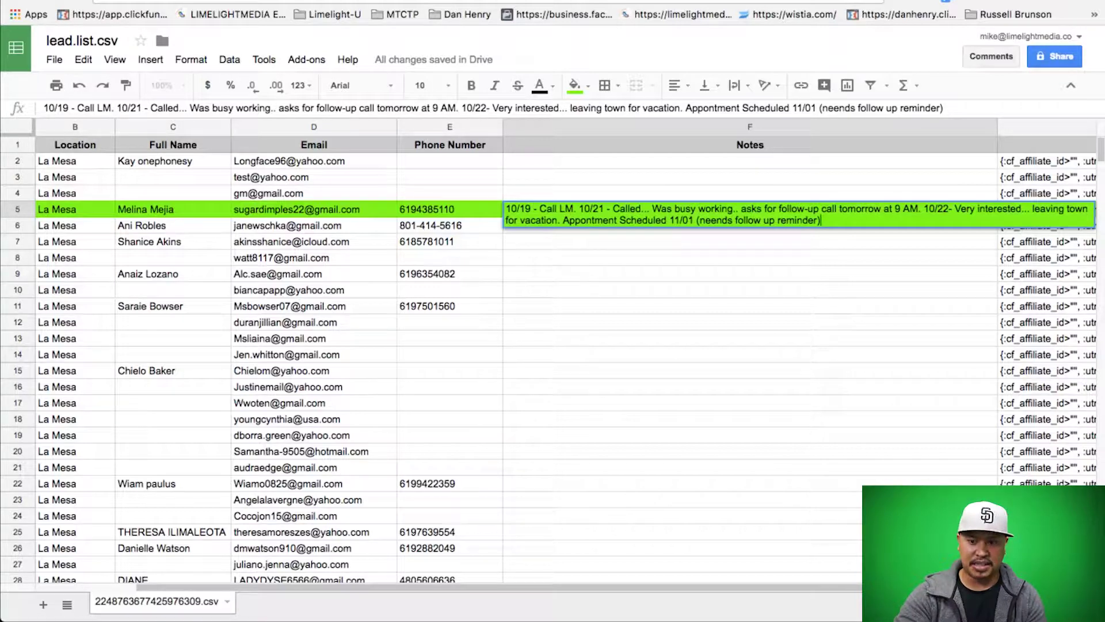
click(750, 323)
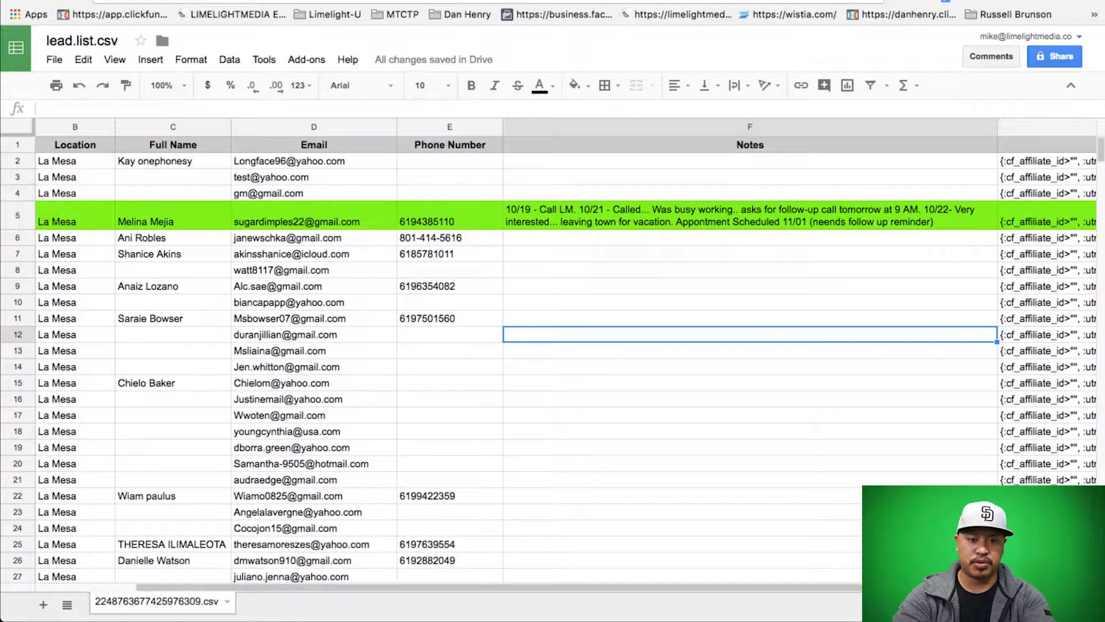
Change the fill of the whole of row 5 to red.
click(17, 215)
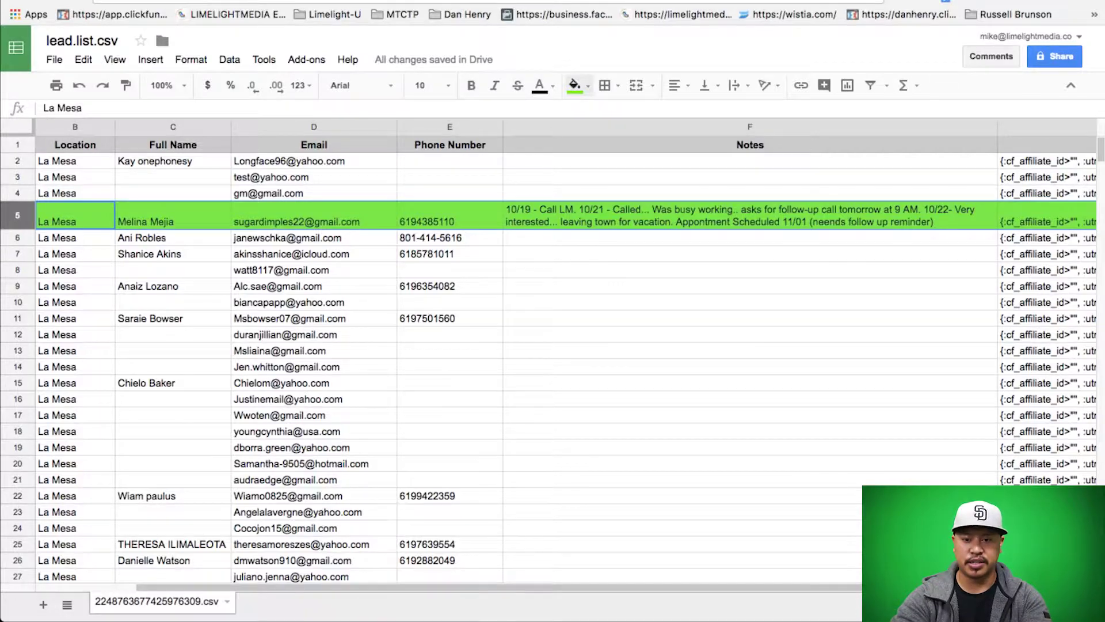
click(576, 86)
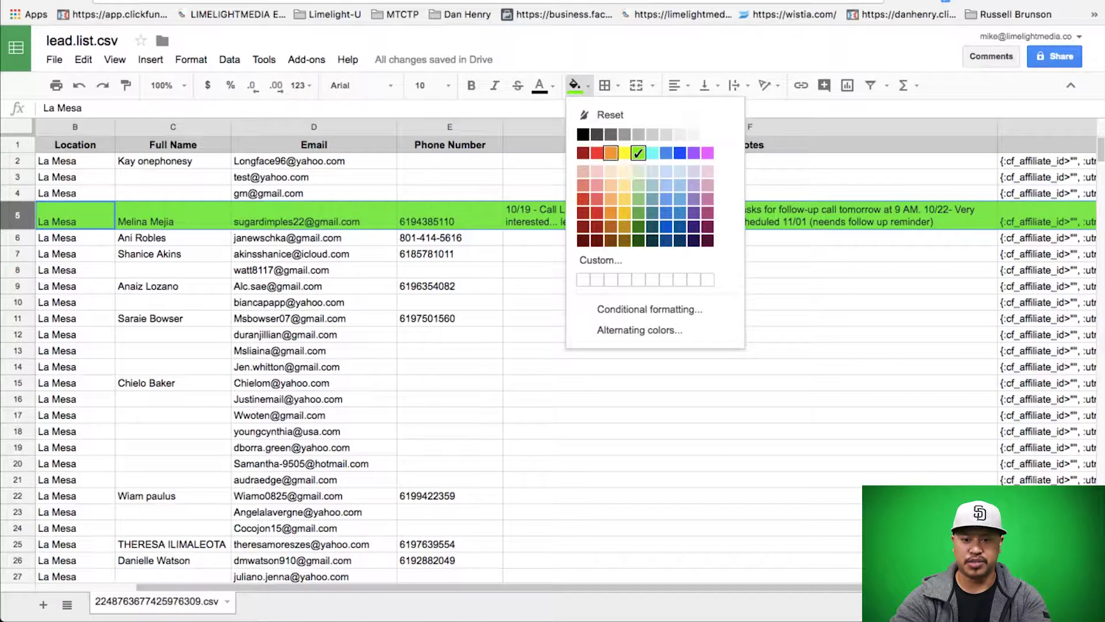
click(597, 152)
click(750, 253)
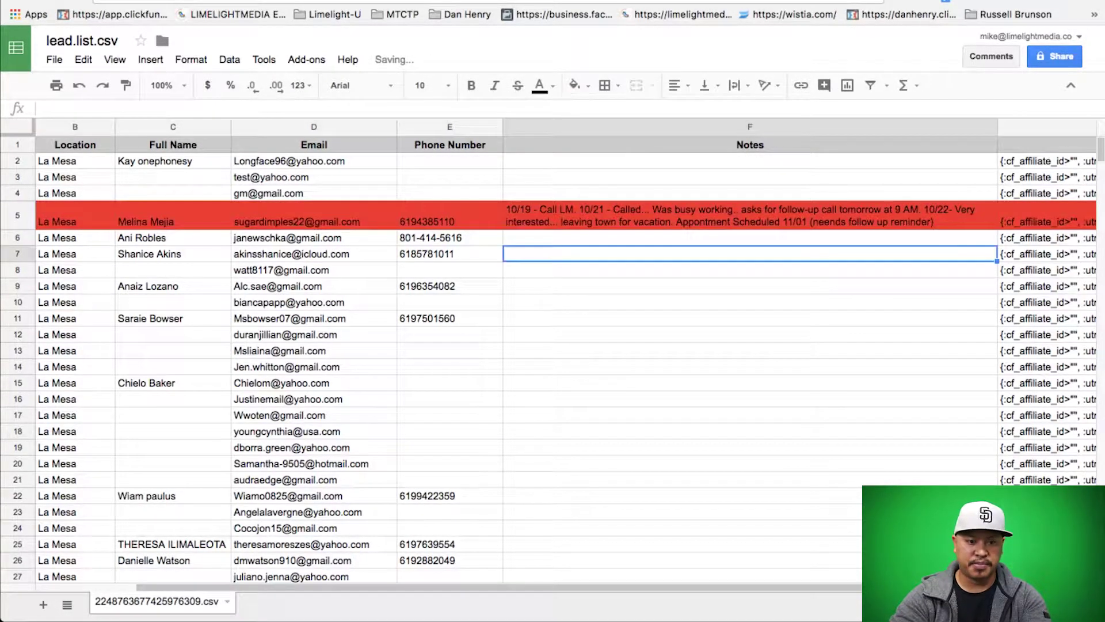
Try a yellow text color on the whole of row 7 and undo it.
click(18, 253)
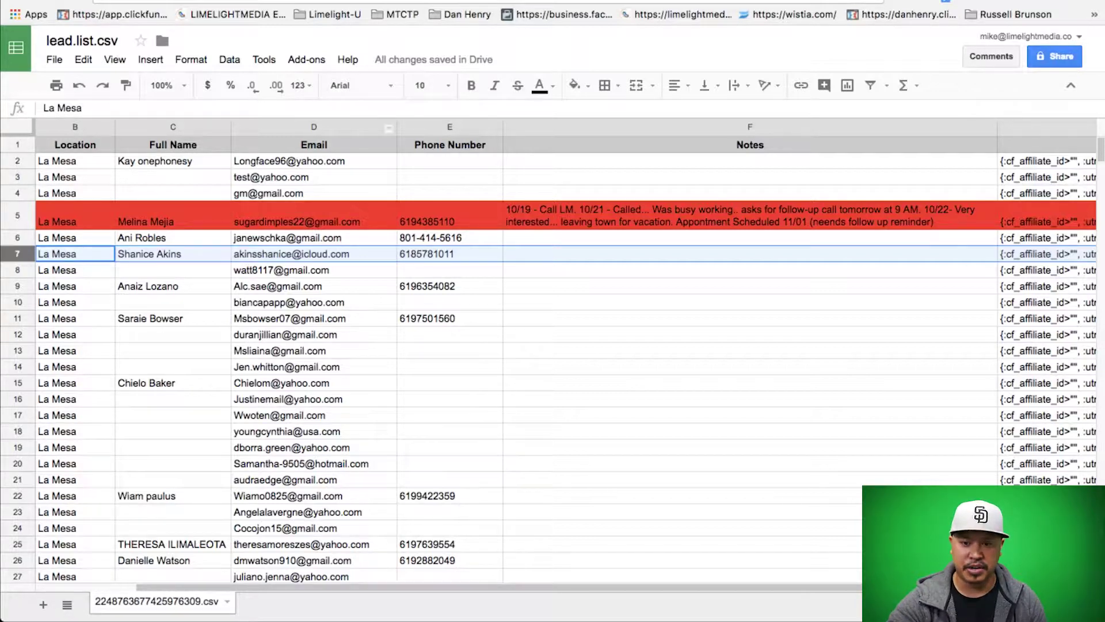
click(544, 85)
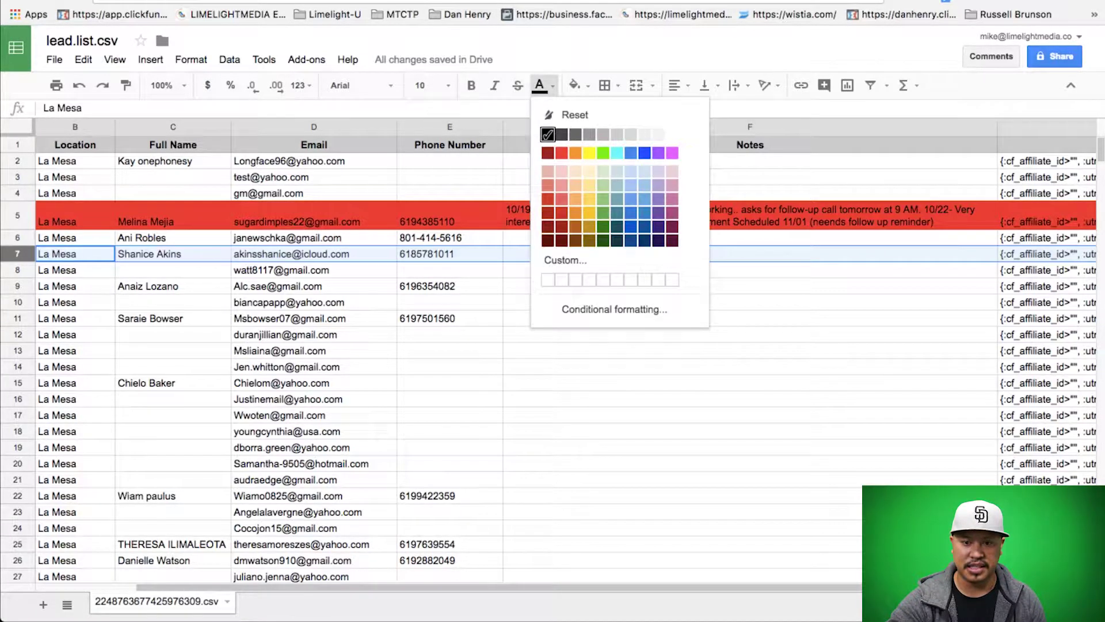
click(589, 153)
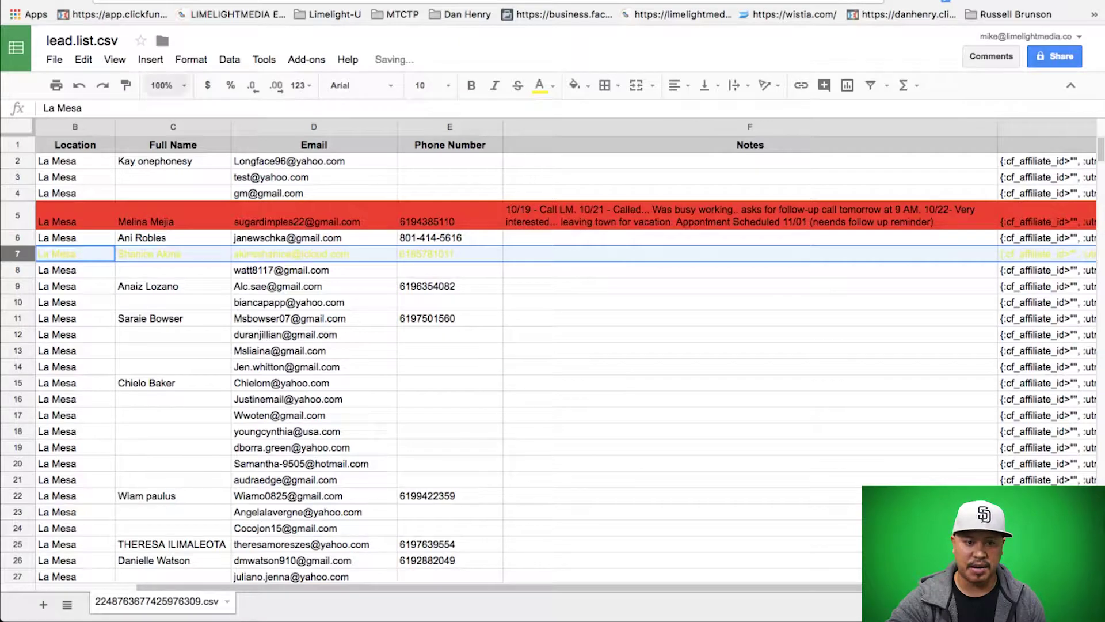
click(79, 85)
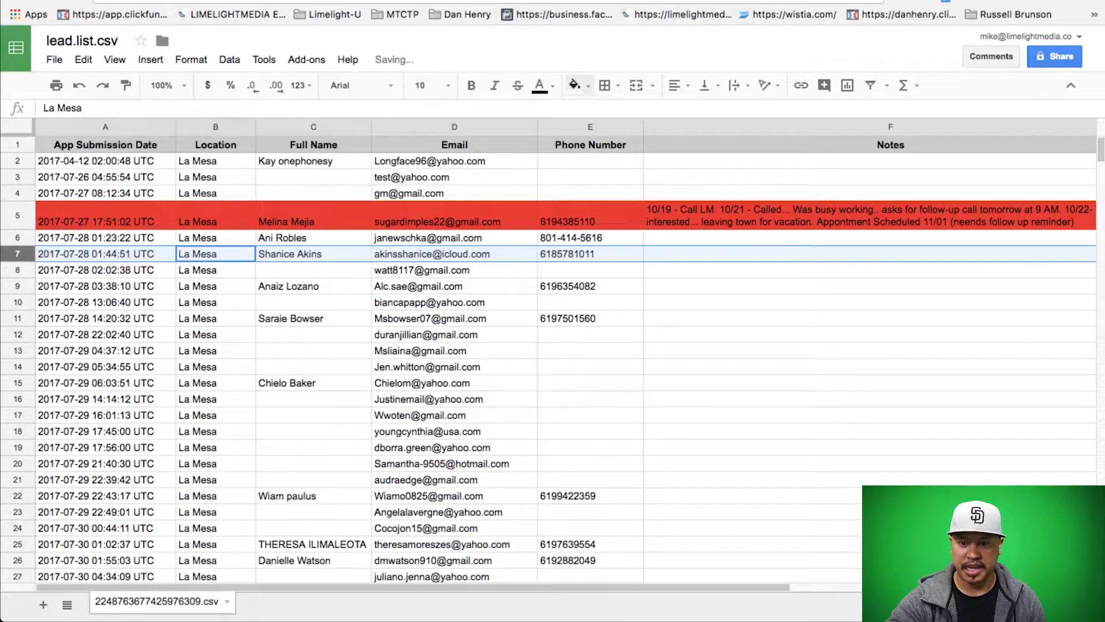
Fill the whole of row 7 with yellow and select its Notes cell.
click(575, 85)
click(625, 171)
click(691, 302)
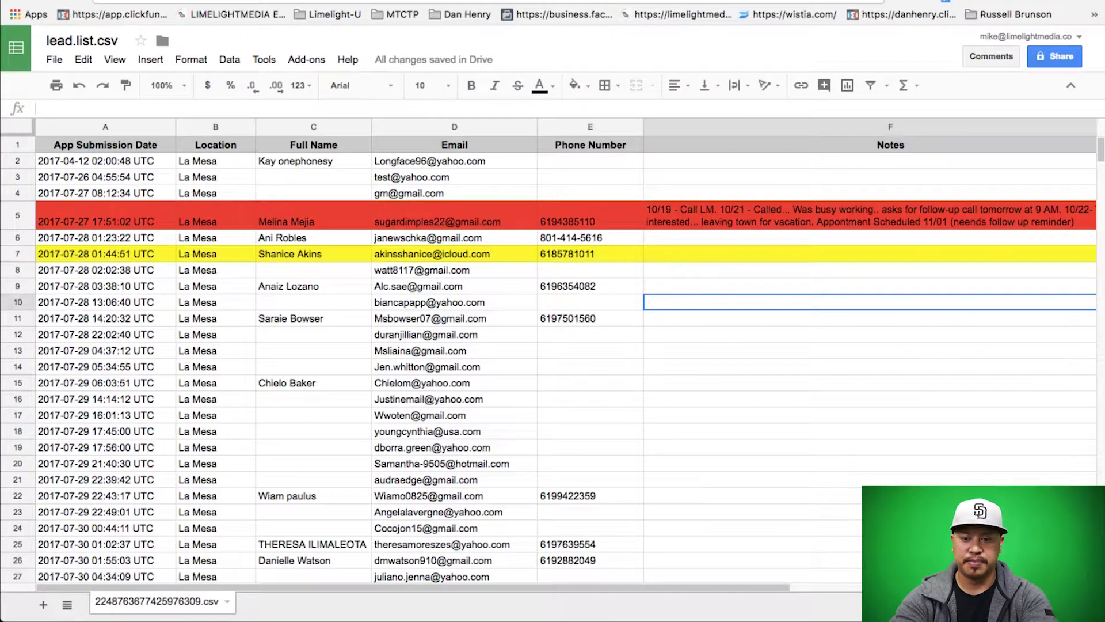
click(869, 270)
click(869, 254)
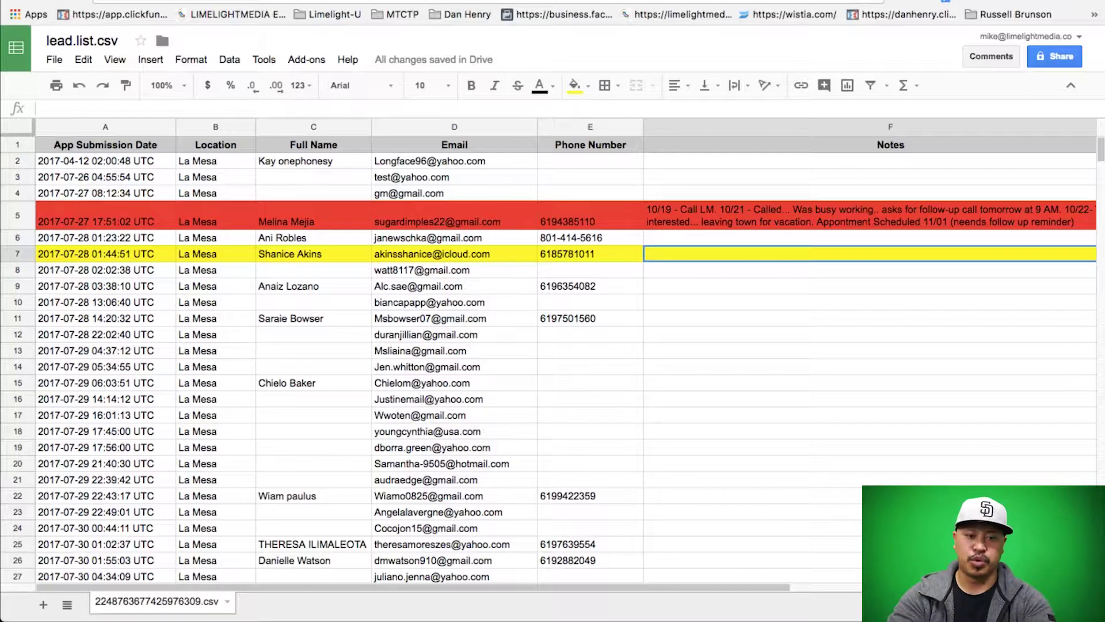
scroll(552, 357, down, 20)
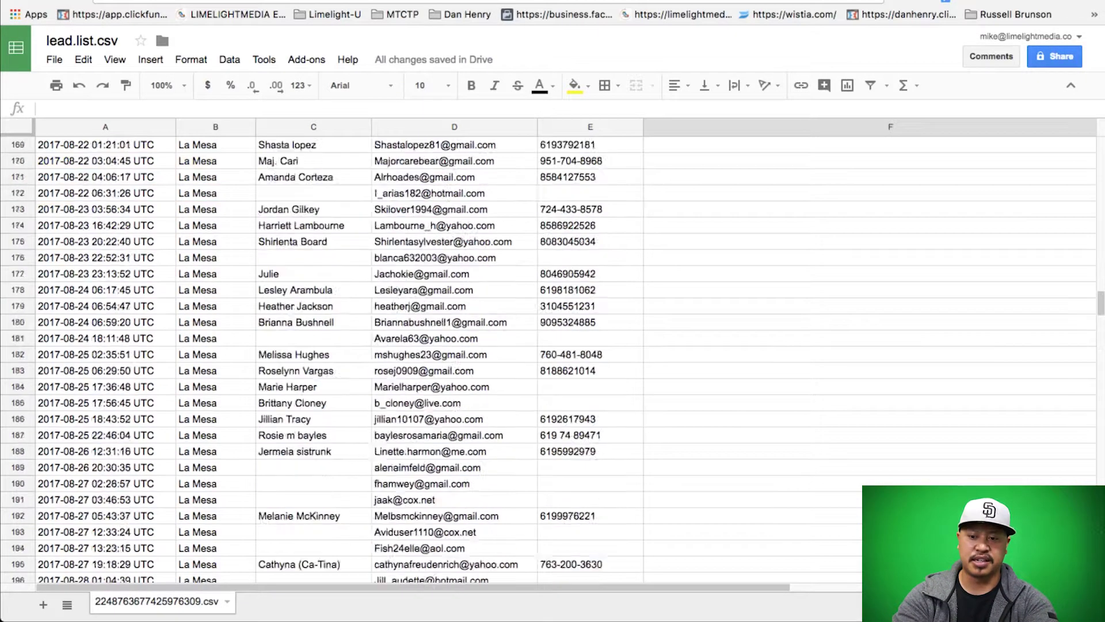
scroll(553, 357, down, 20)
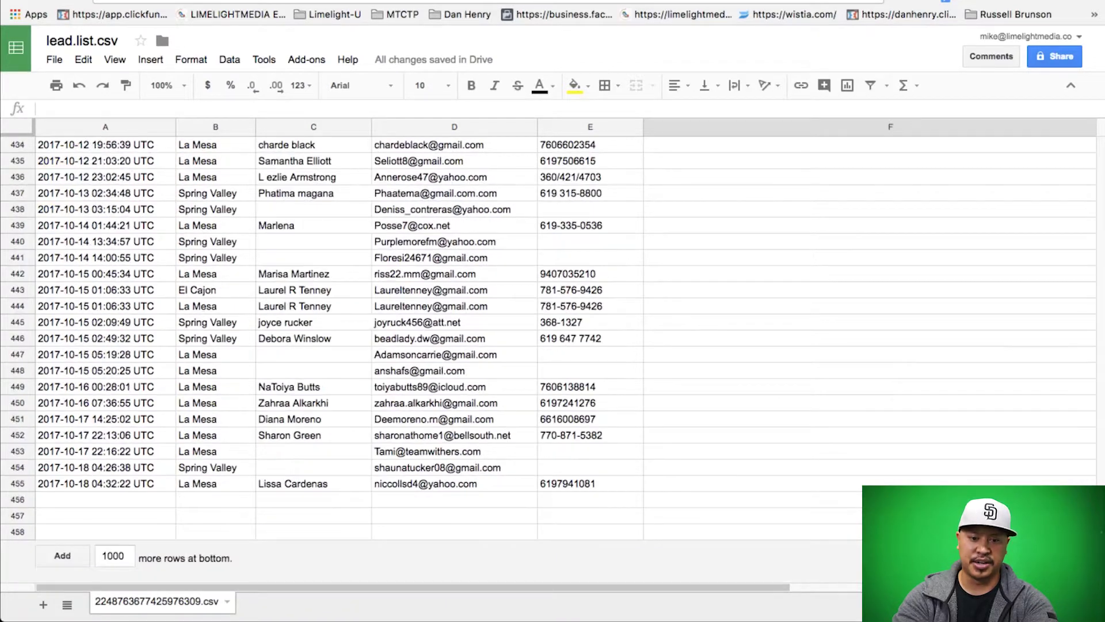
scroll(553, 357, up, 15)
scroll(553, 357, up, 20)
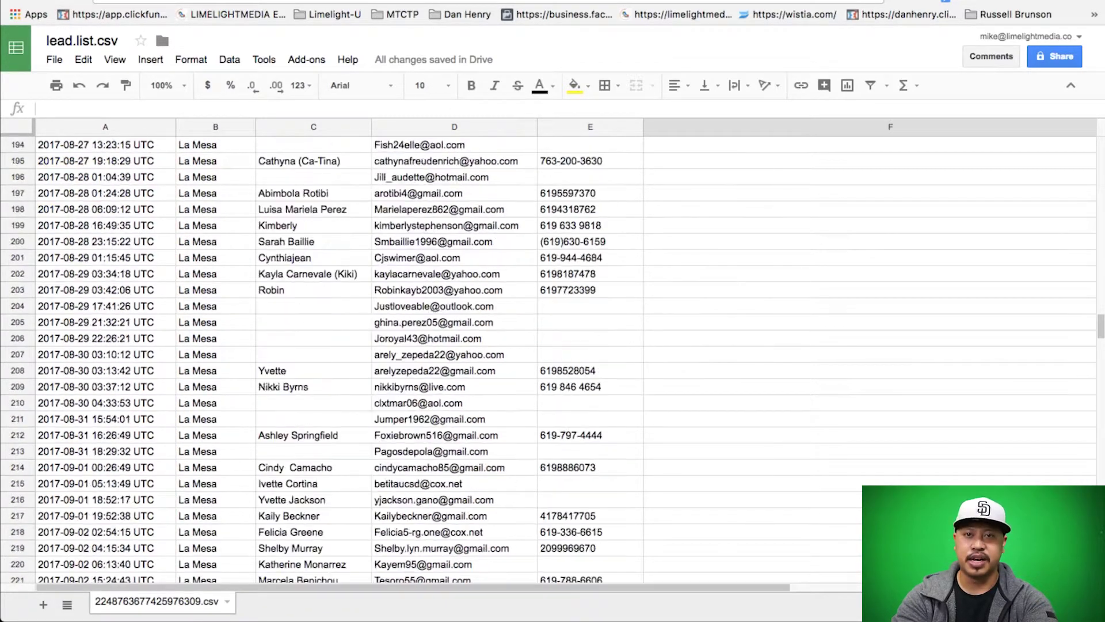
scroll(552, 356, up, 20)
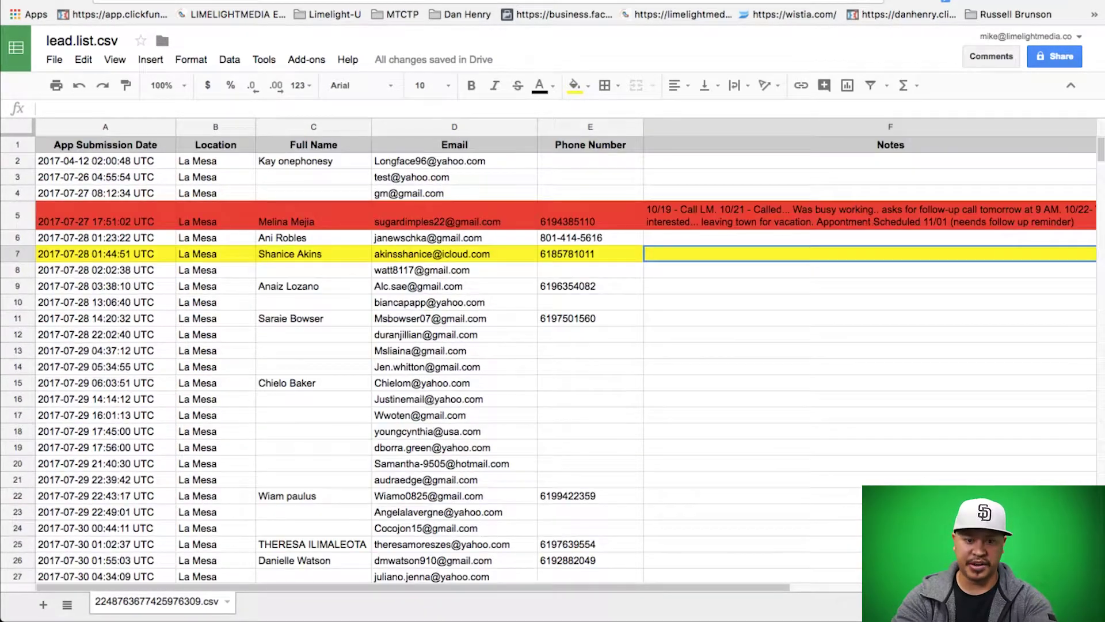